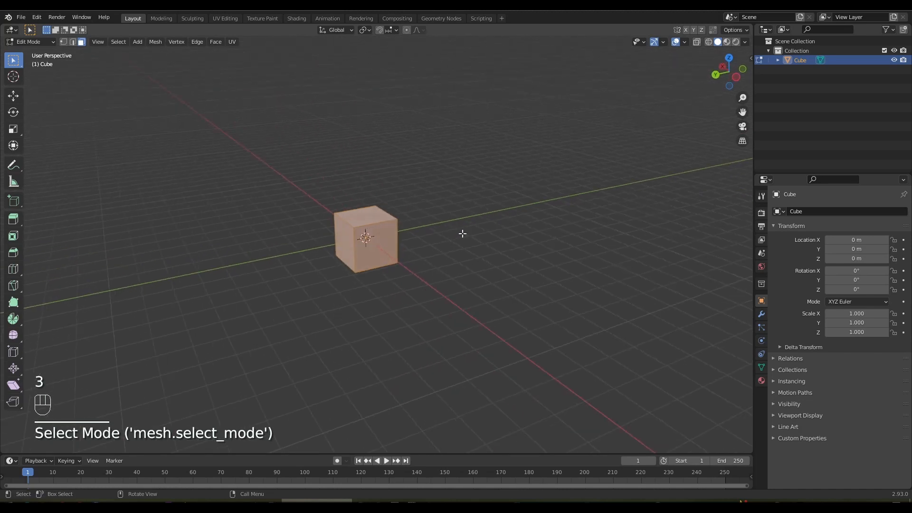
Step: In top view, extrude the cube's +Y face to the cursor eight times, forming an S-shaped arm that curves toward negative X
left_click(333, 234)
middle_click_drag(526, 248, 378, 258)
key("KP_7")
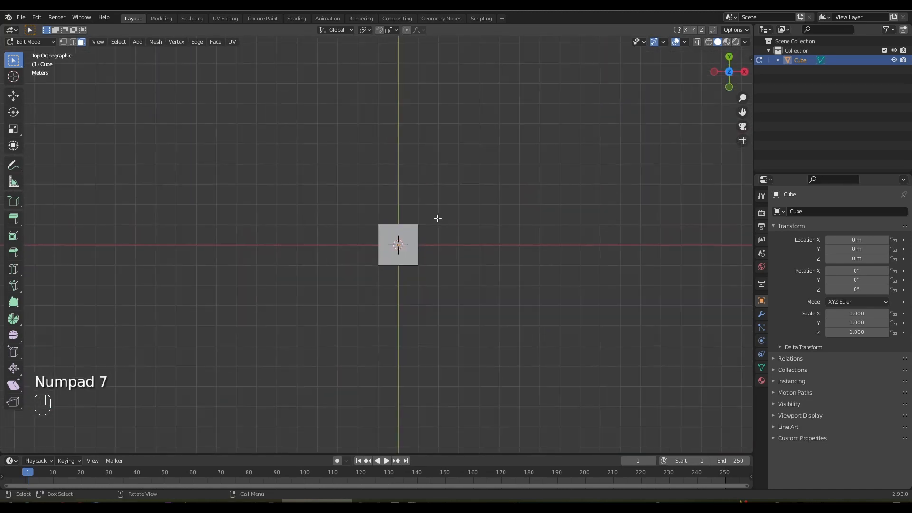
middle_click_drag(437, 218, 450, 309, "shift")
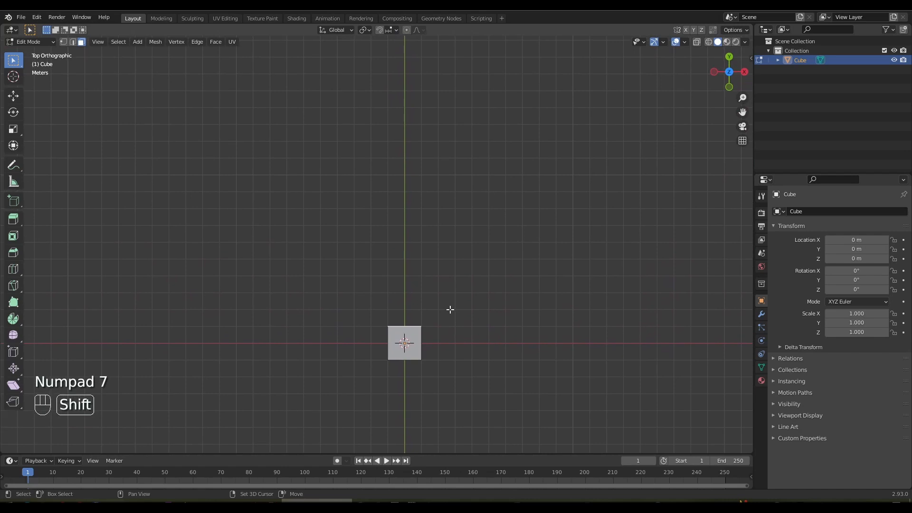
right_click(391, 297, "ctrl")
right_click(372, 274, "ctrl")
right_click(337, 256, "ctrl")
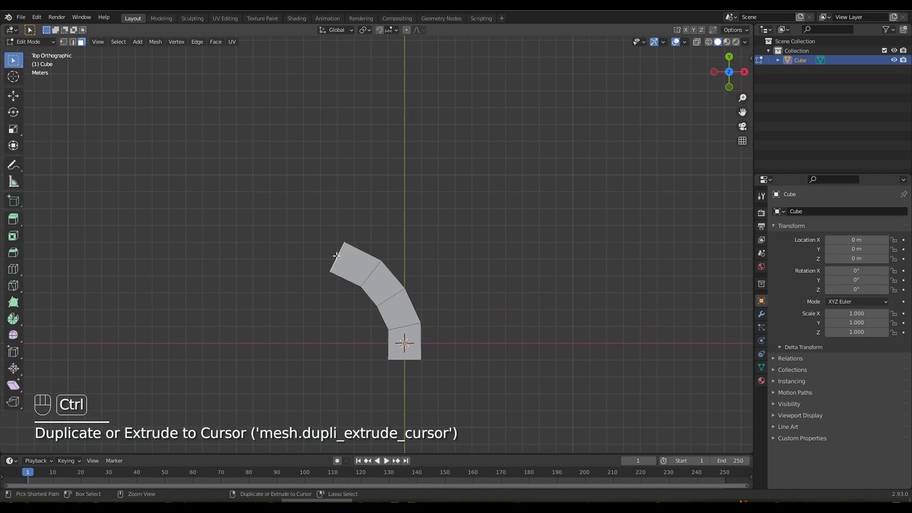
right_click(313, 212, "ctrl")
right_click(301, 178, "ctrl")
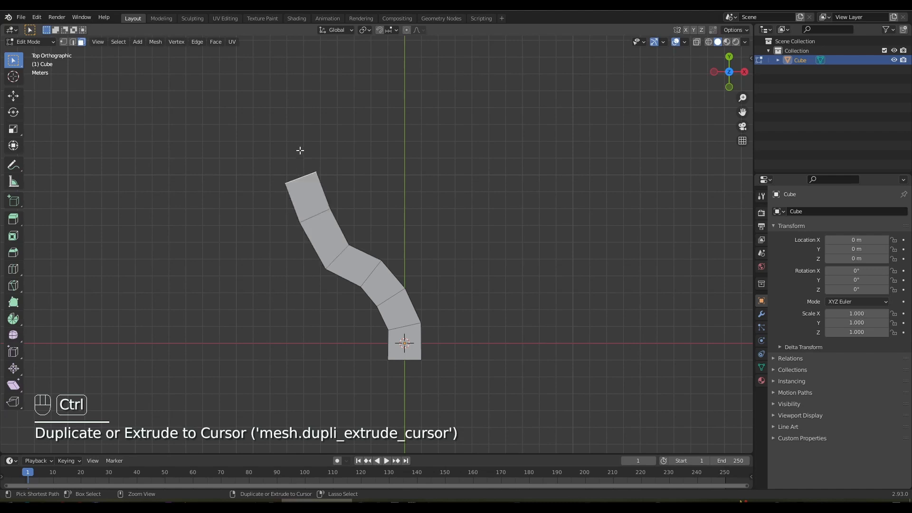
right_click(300, 143, "ctrl")
right_click(305, 109, "ctrl")
right_click(323, 85, "ctrl")
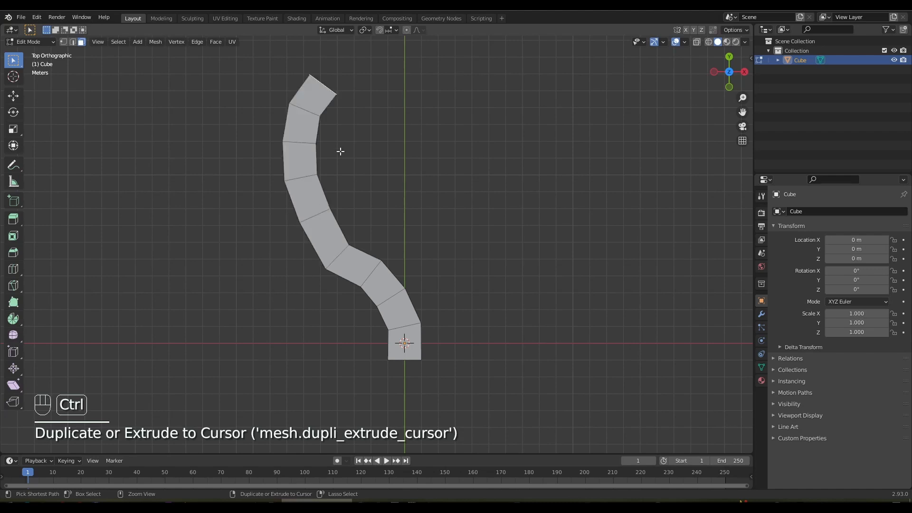
Step: Extrude the positive-X side face of the arm's second extruded segment to the cursor eleven times, forming a wavy branch that curls back inward
middle_click_drag(341, 150, 361, 258)
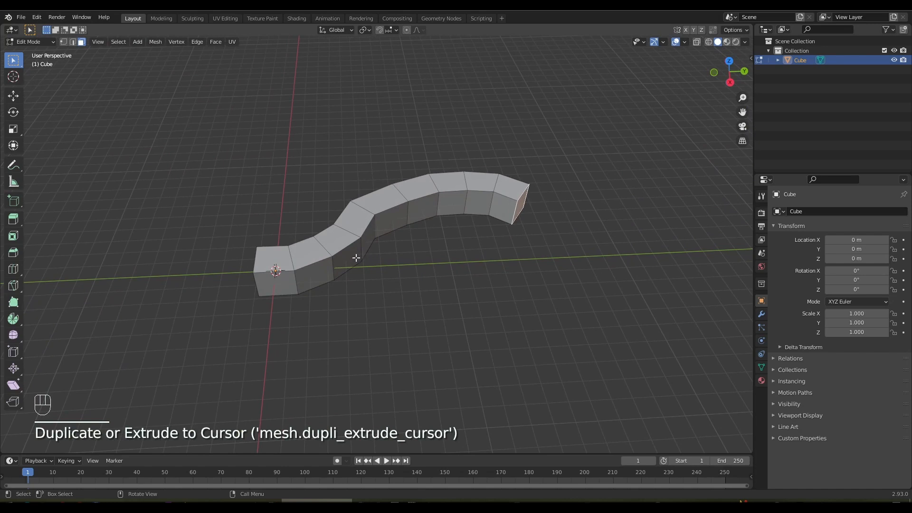
left_click(356, 259)
key("KP_7")
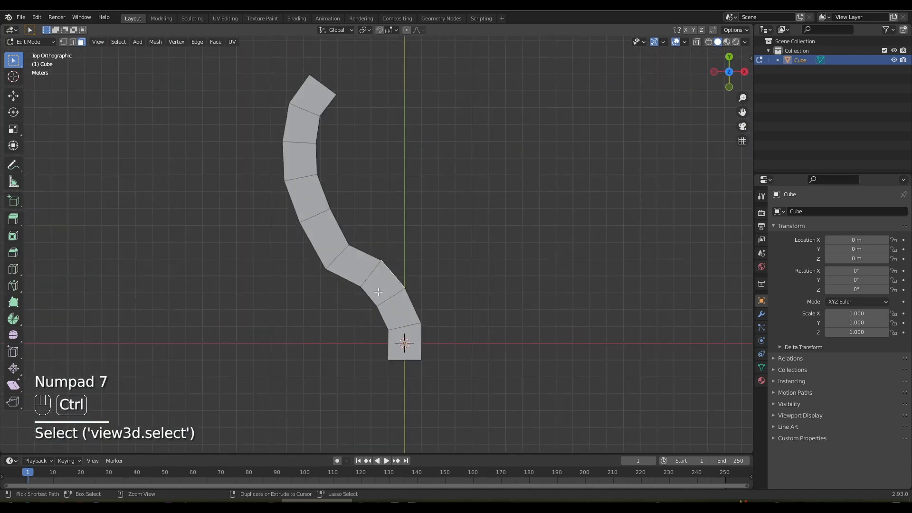
right_click(417, 261, "ctrl")
right_click(461, 256, "ctrl")
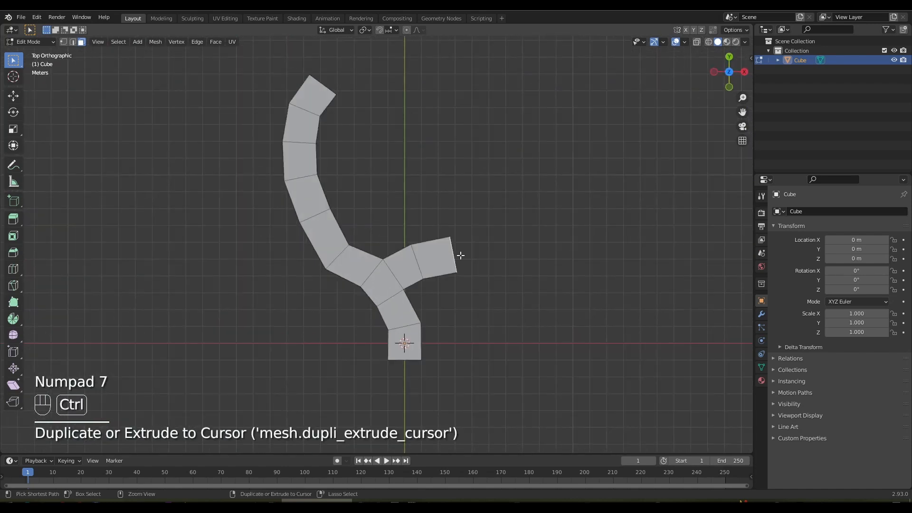
right_click(510, 267, "ctrl")
right_click(553, 280, "ctrl")
right_click(593, 273, "ctrl")
right_click(621, 263, "ctrl")
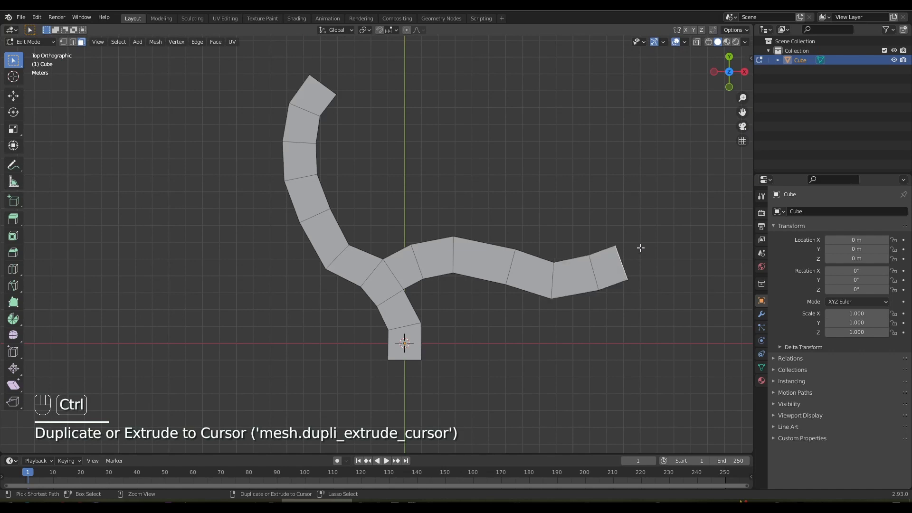
right_click(658, 223, "ctrl")
right_click(669, 167, "ctrl")
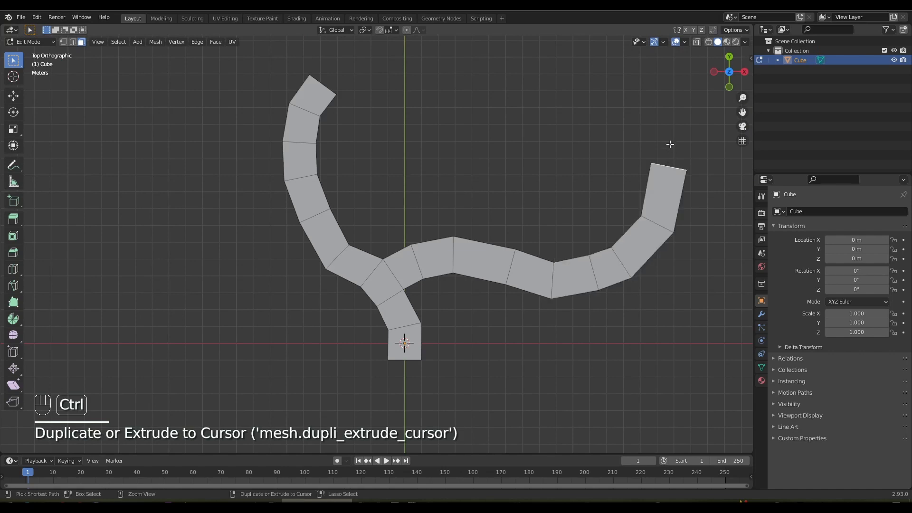
right_click(653, 110, "ctrl")
right_click(609, 79, "ctrl")
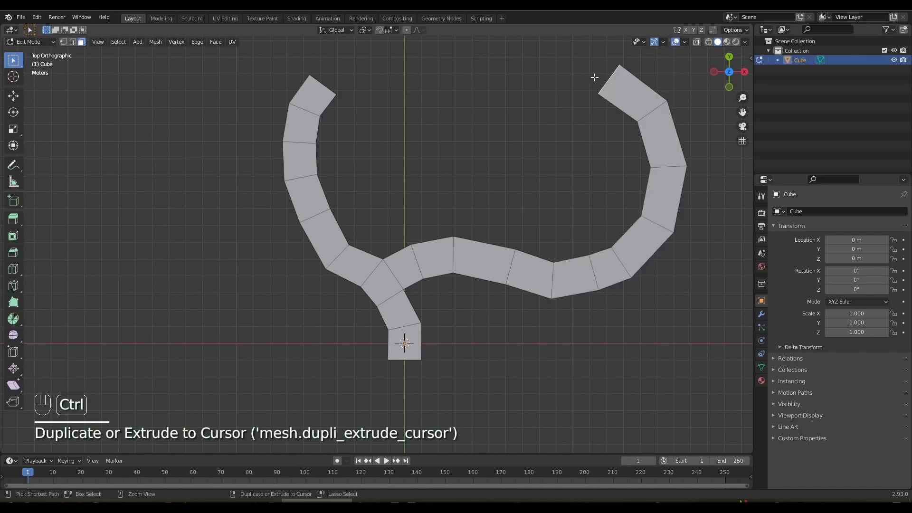
right_click(535, 72, "ctrl")
Step: Extrude the outer side face of the first arm's second-to-last segment to the cursor seven times, forming a C-shaped branch
middle_click_drag(463, 158, 583, 90)
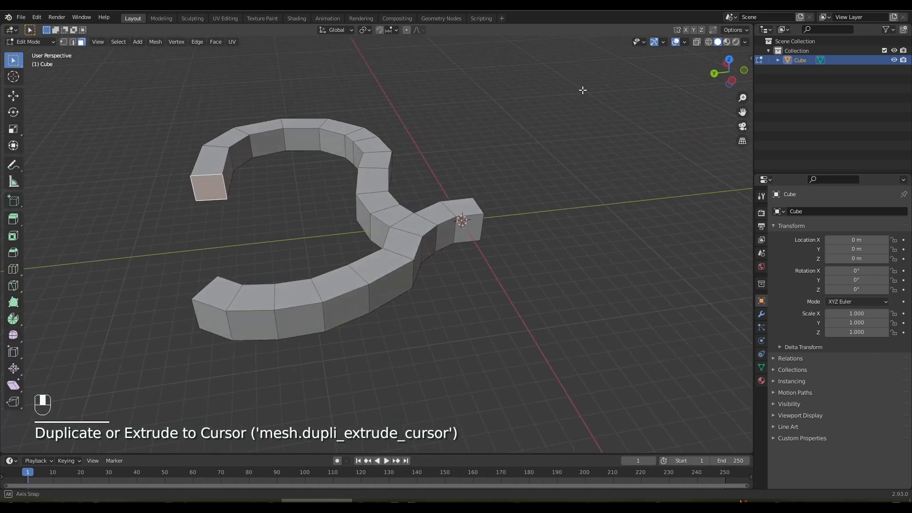
left_click(263, 337)
key("KP_7")
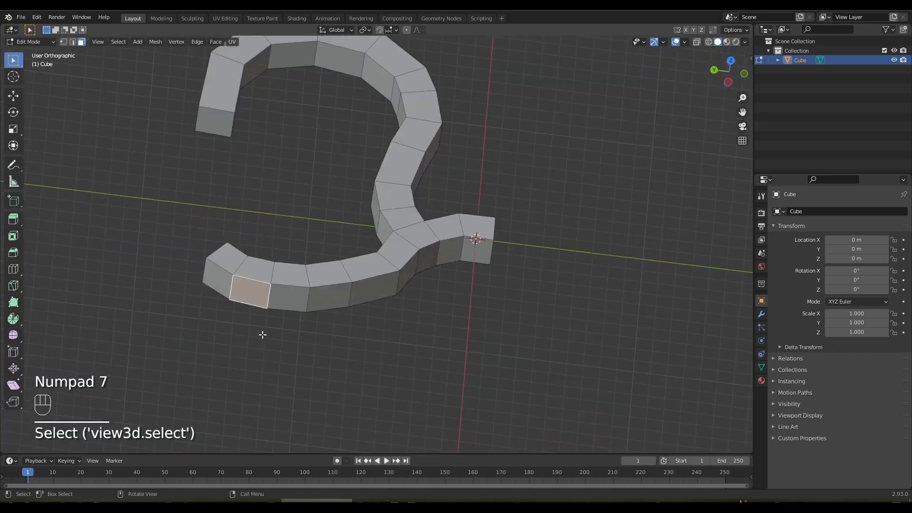
scroll(387, 276, "up", 5, "shift")
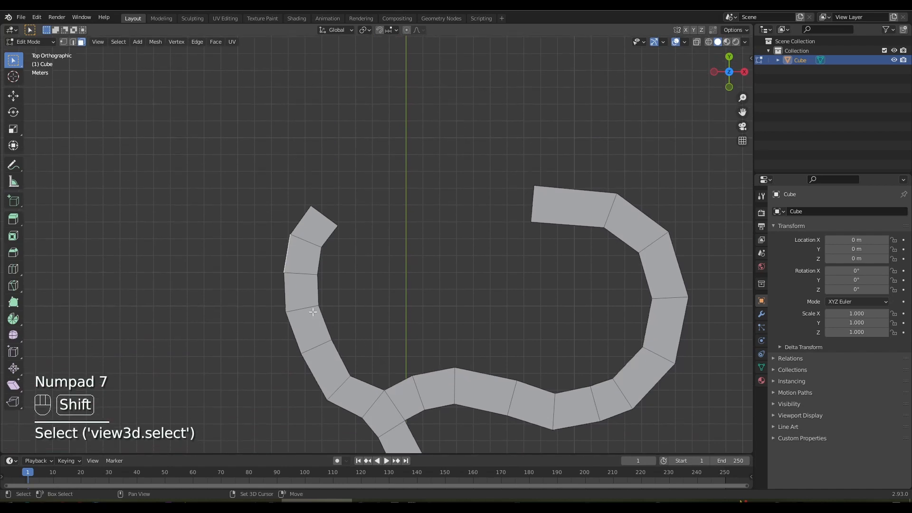
right_click(257, 249, "ctrl")
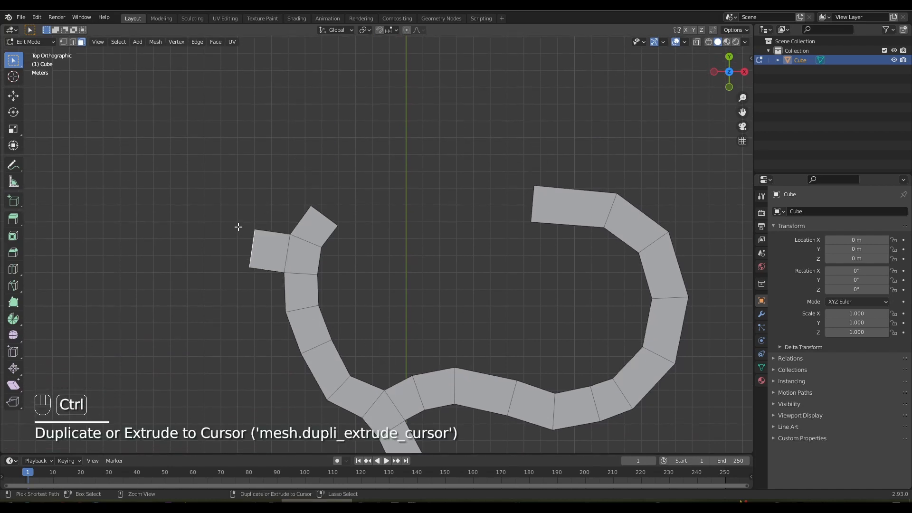
right_click(214, 209, "ctrl")
right_click(195, 142, "ctrl")
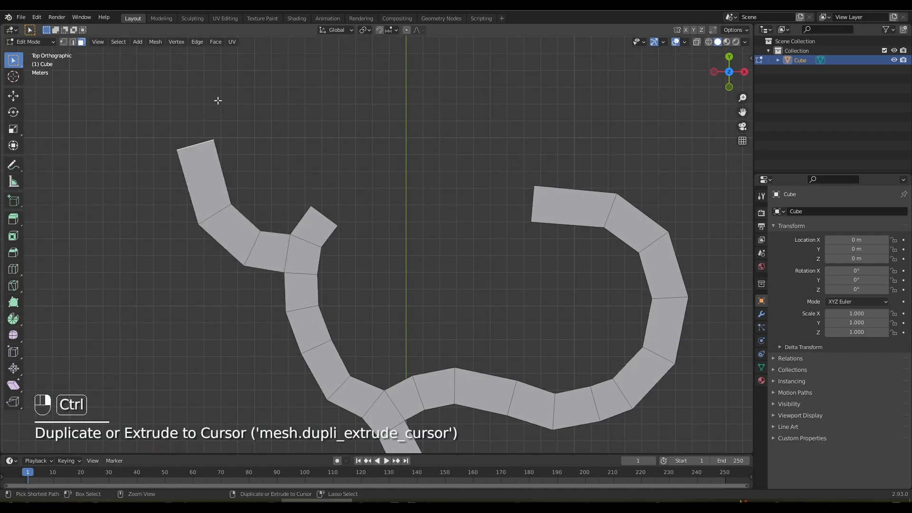
right_click(218, 101, "ctrl")
right_click(248, 81, "ctrl")
right_click(313, 72, "ctrl")
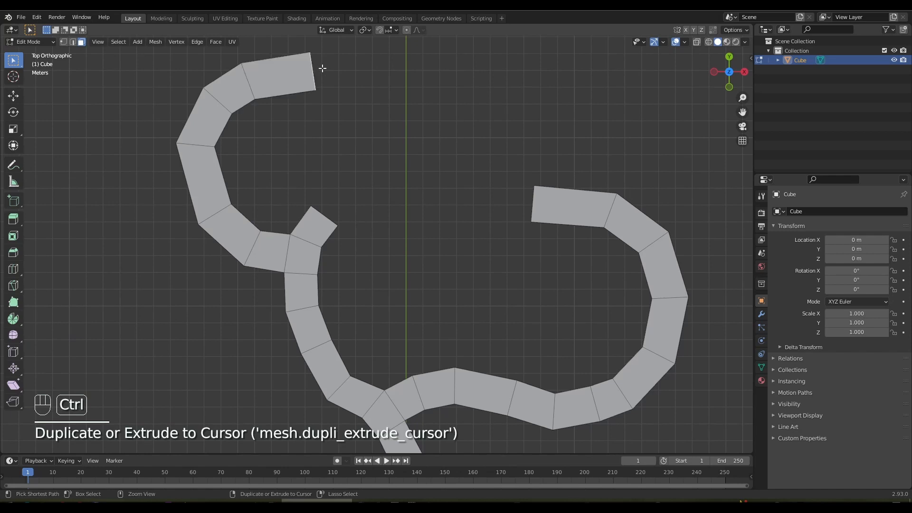
right_click(378, 66, "ctrl")
Step: Continue the first arm from its end face with six extrusions to the cursor, curving between the two branches
middle_click_drag(428, 177, 296, 137)
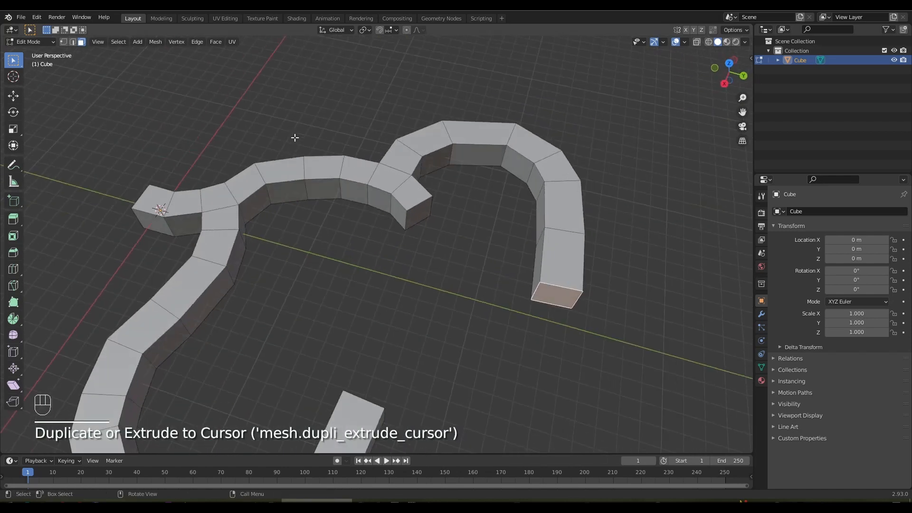
left_click(414, 217)
key("KP_7")
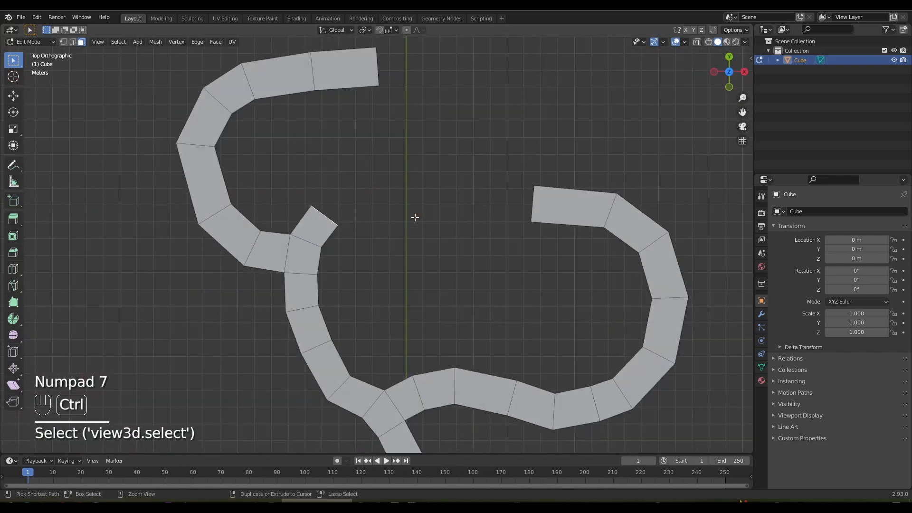
right_click(377, 204, "ctrl")
right_click(407, 203, "ctrl")
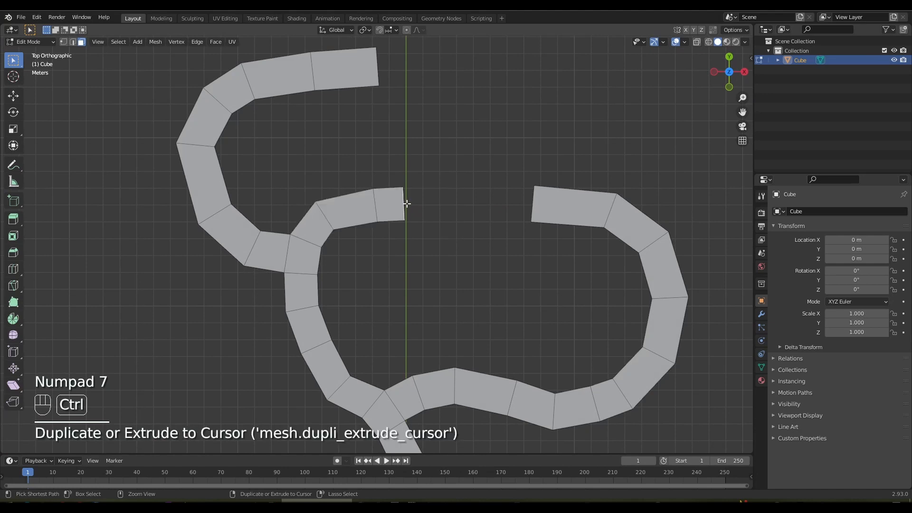
right_click(441, 195, "ctrl")
right_click(463, 171, "ctrl")
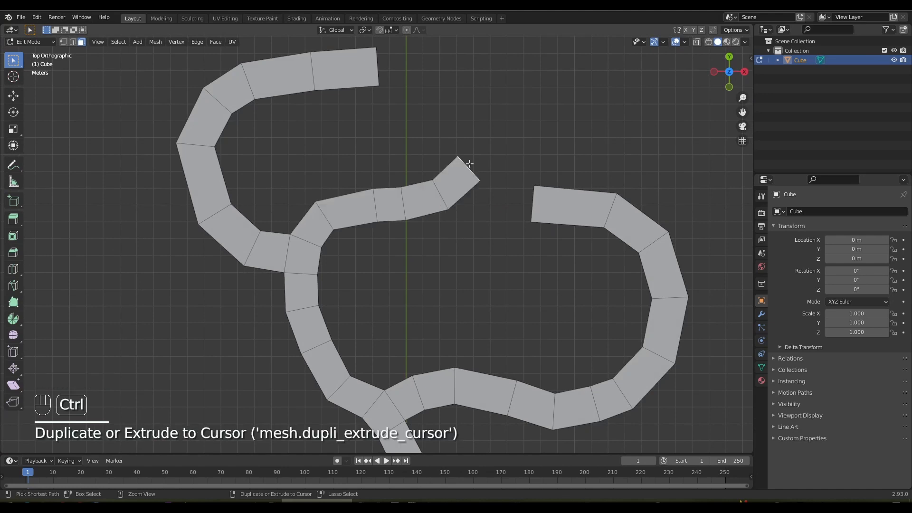
right_click(487, 134, "ctrl")
right_click(505, 98, "ctrl")
Step: Extrude an outer face on the C-shaped branch's upper bend to the cursor twelve times, arching a long branch over the other arms
scroll(523, 136, "down", 3)
middle_click_drag(523, 138, 393, 106)
middle_click_drag(512, 293, 424, 288)
left_click(444, 292)
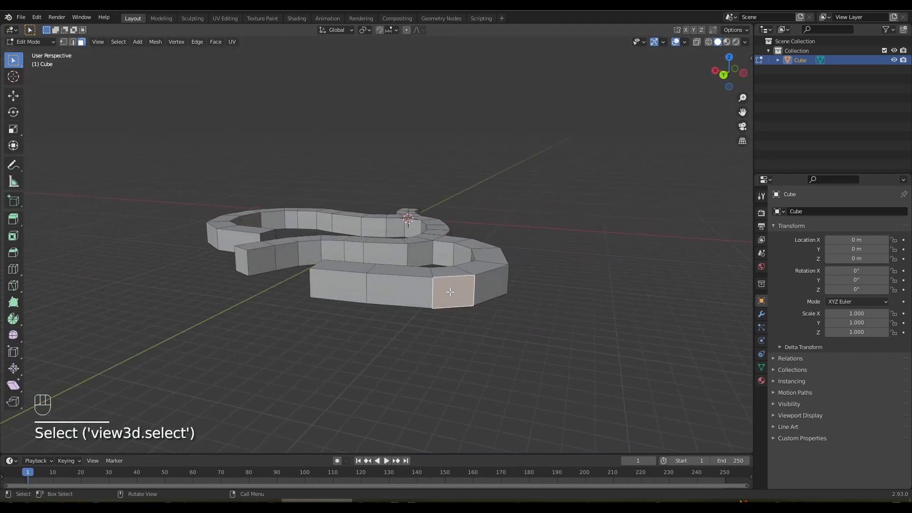
key("KP_7")
middle_click_drag(447, 267, 501, 390, "shift")
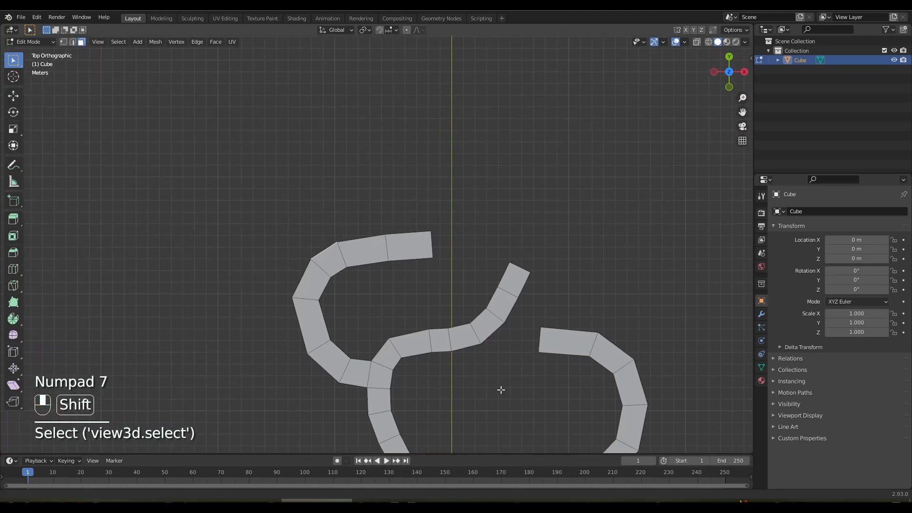
right_click(318, 215, "ctrl")
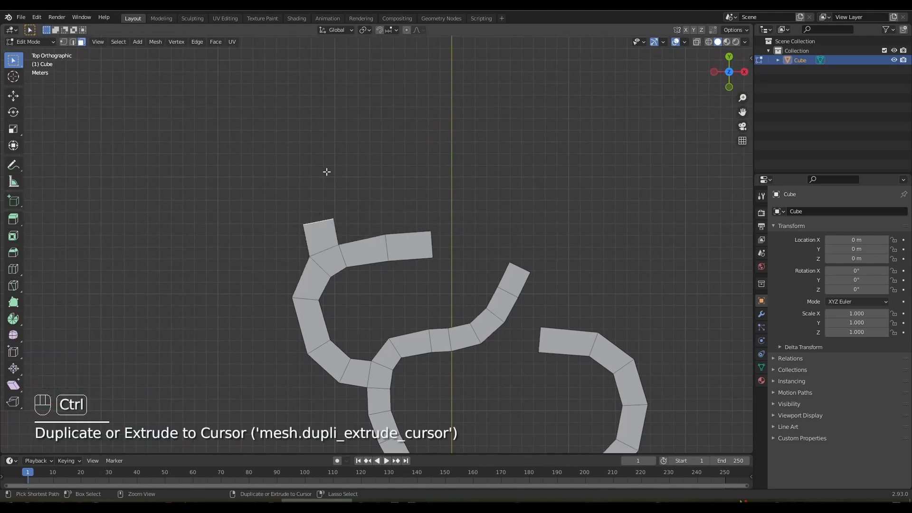
right_click(314, 192, "ctrl")
right_click(333, 142, "ctrl")
right_click(364, 123, "ctrl")
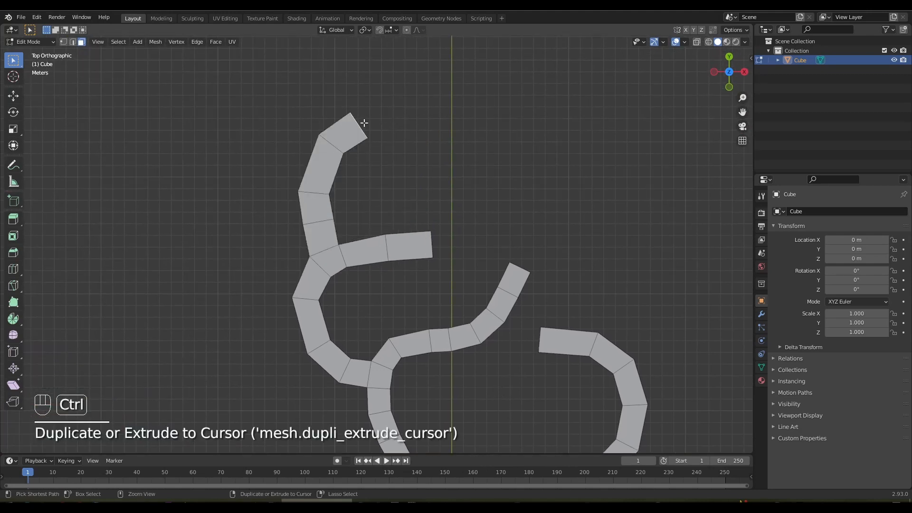
right_click(401, 122, "ctrl")
right_click(450, 125, "ctrl")
right_click(491, 139, "ctrl")
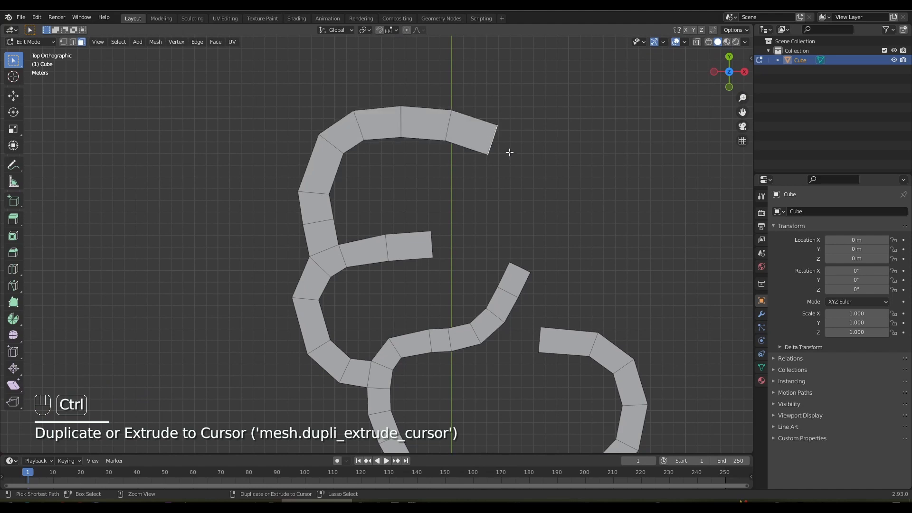
right_click(544, 171, "ctrl")
right_click(586, 183, "ctrl")
right_click(630, 201, "ctrl")
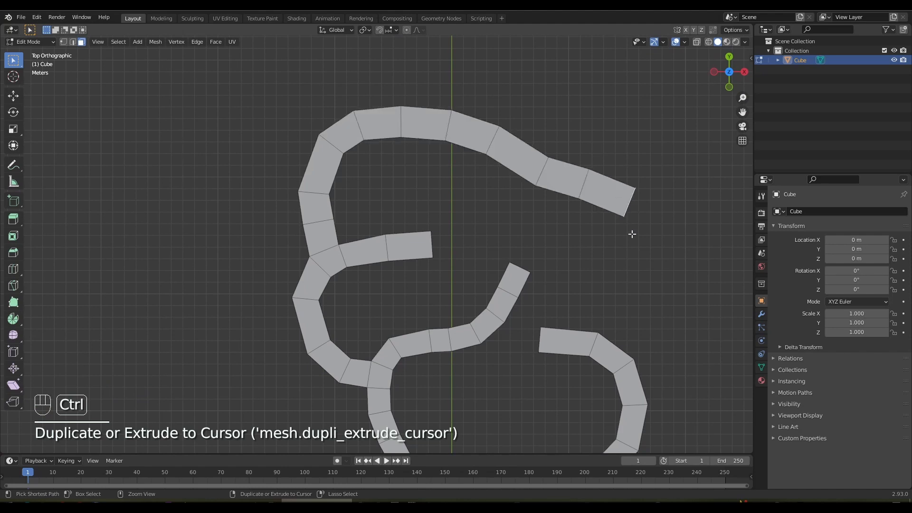
right_click(645, 234, "ctrl")
right_click(643, 269, "ctrl")
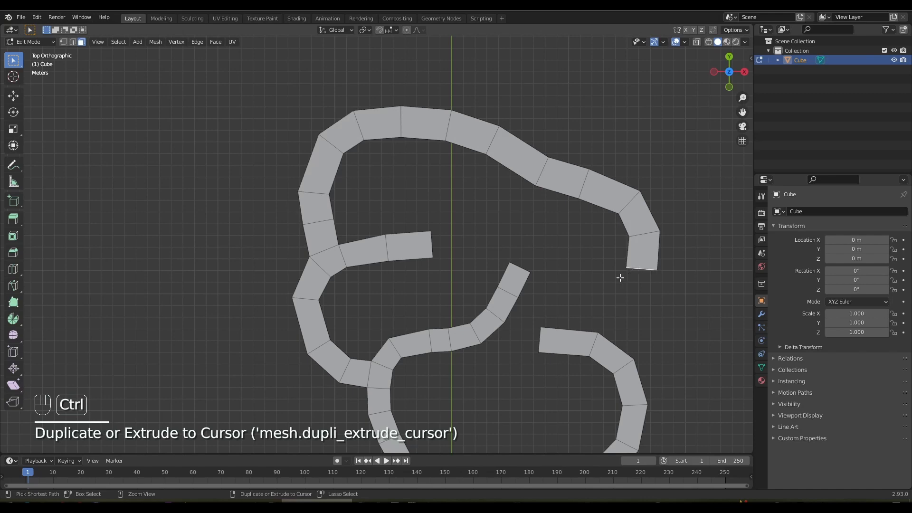
Step: Switch to Object Mode and add a Subdivision Surface modifier with viewport levels set to 3
middle_click_drag(546, 234, 420, 271)
middle_click_drag(428, 355, 431, 353)
key("Tab")
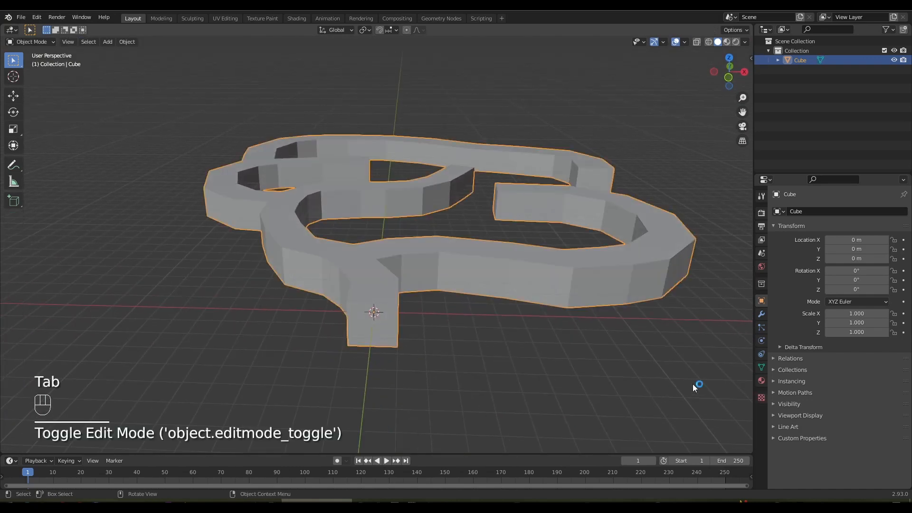
left_click(761, 314)
left_click(800, 212)
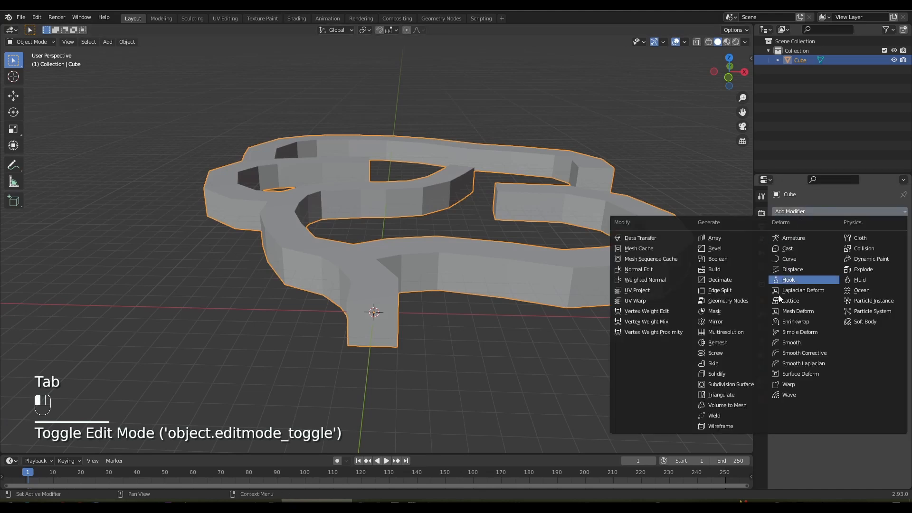
left_click(735, 384)
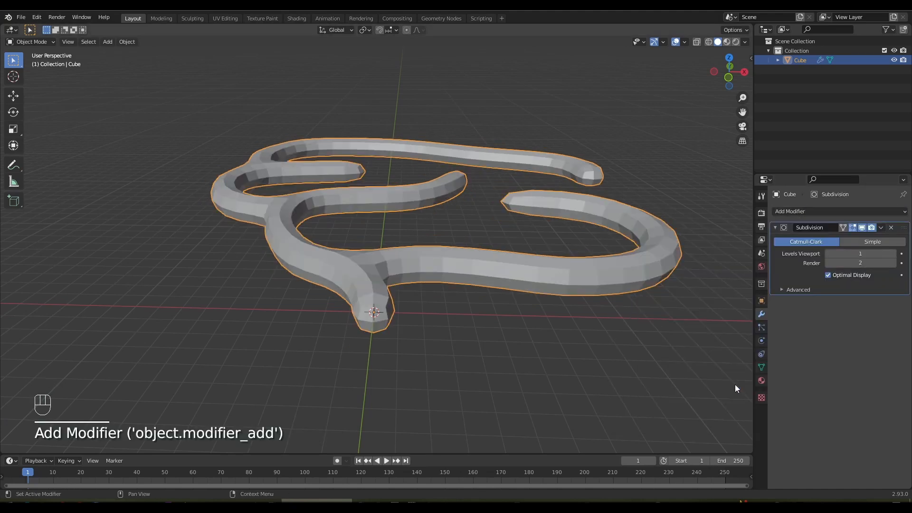
left_click(893, 254)
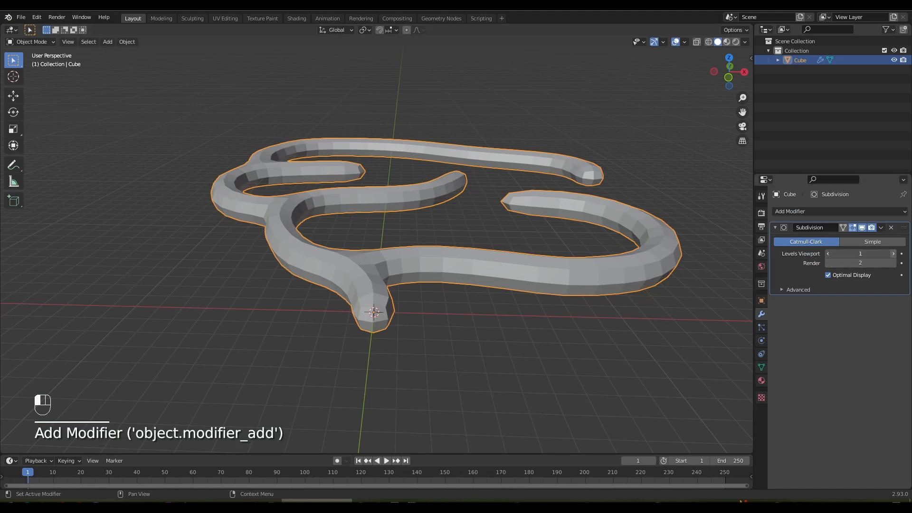
left_click(893, 254)
Step: Return the smoothed branching mesh to Edit Mode
scroll(449, 288, "up", 3)
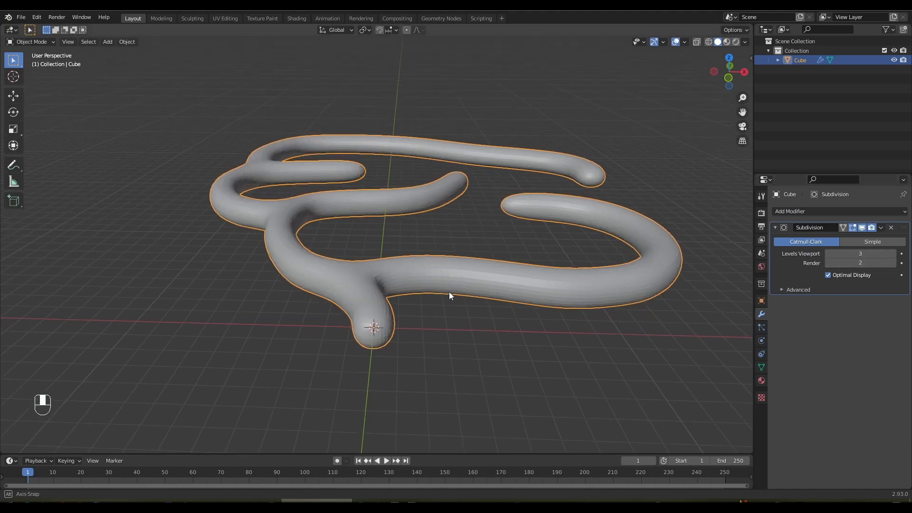
mouse_move(449, 292)
middle_mouse_down()
mouse_move(452, 313)
mouse_move(471, 292)
mouse_move(454, 289)
middle_mouse_up()
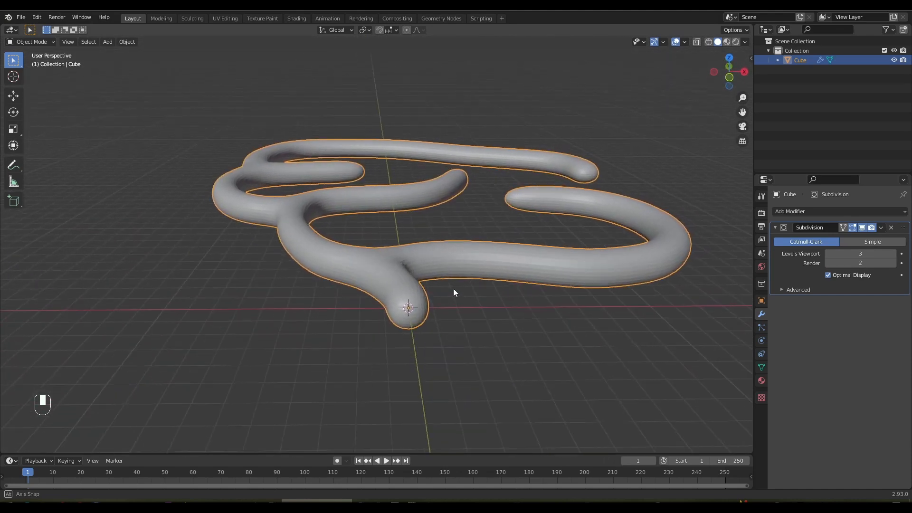
key("Tab")
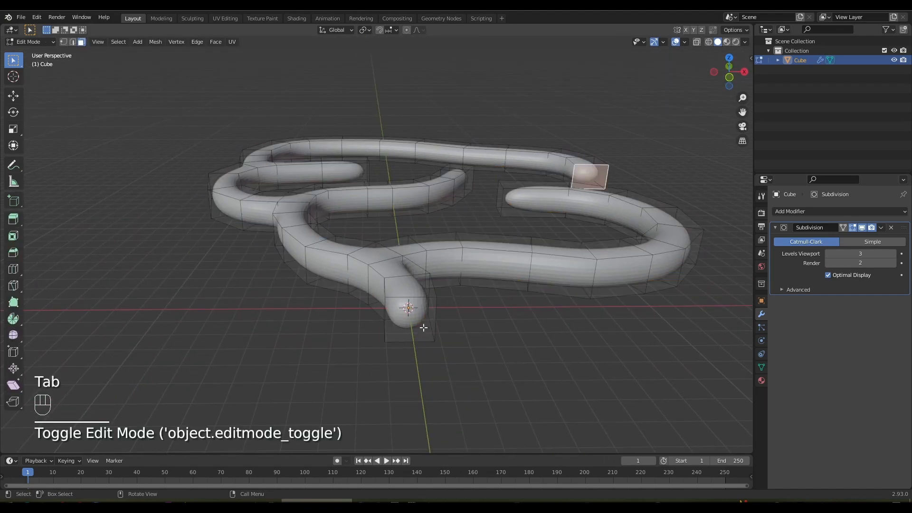
Step: Add a horizontal loop cut around the whole branching tube and lower it along global Z to just above the base edge
key("ctrl+r")
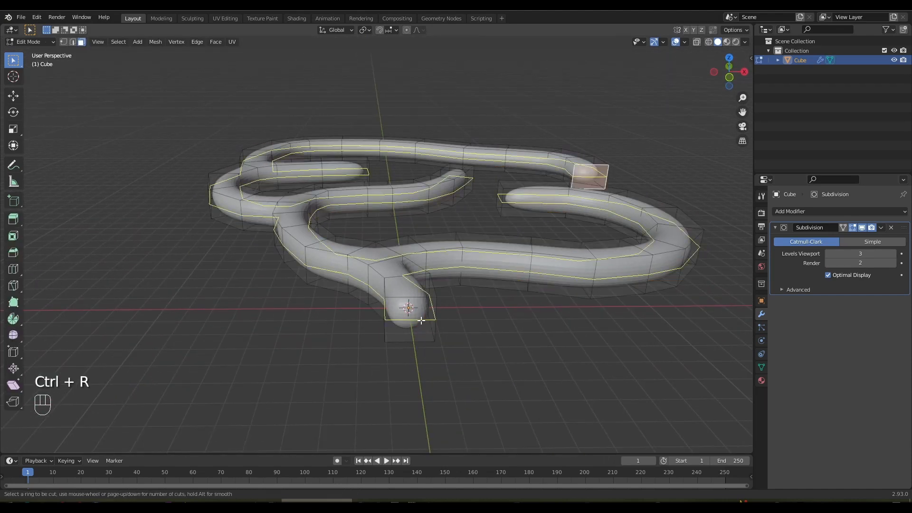
left_click(421, 321)
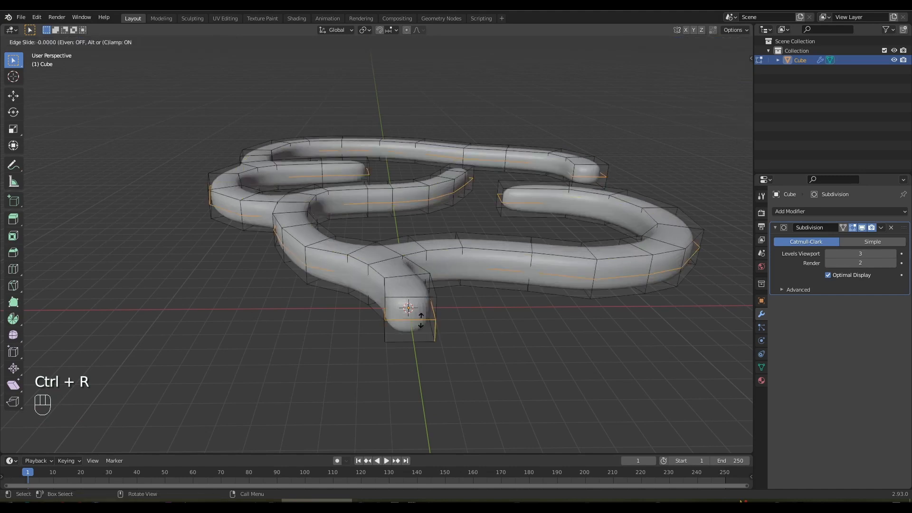
key("g")
key("z")
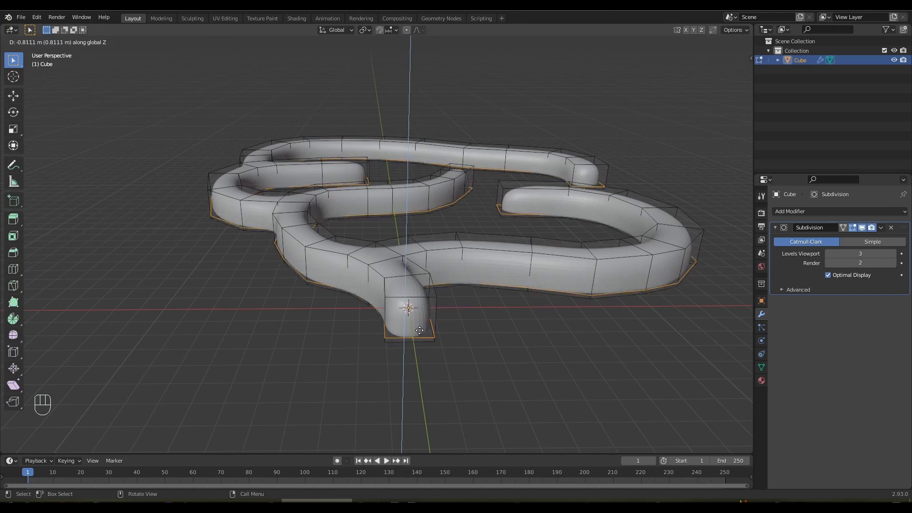
left_click(419, 329)
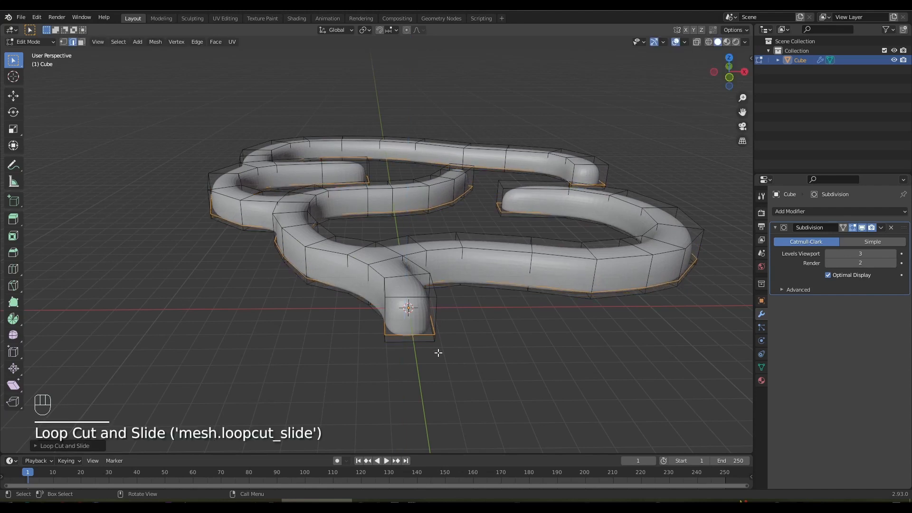
scroll(438, 353, "up", 2)
key("Tab")
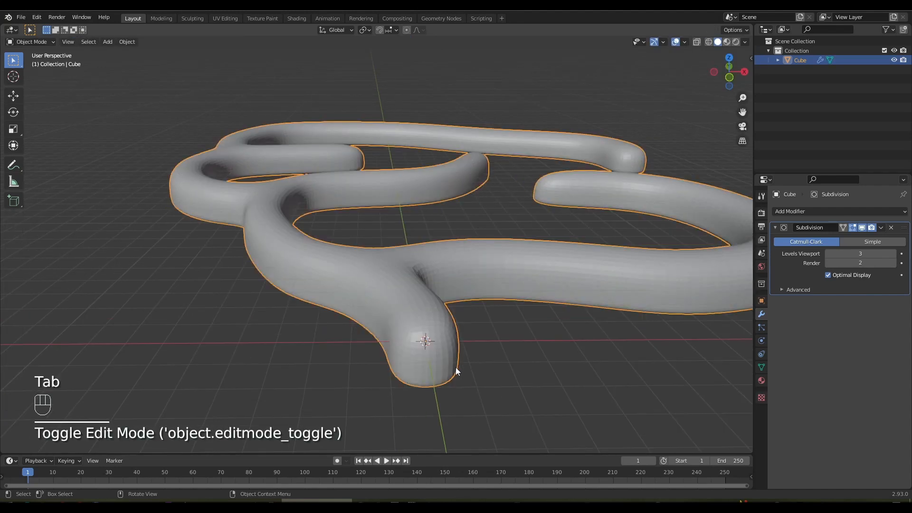
Step: Delete the upper and lower end faces at the tube's front end near the origin to open it up
key("Tab")
middle_click_drag(455, 367, 448, 314, "shift")
key("3")
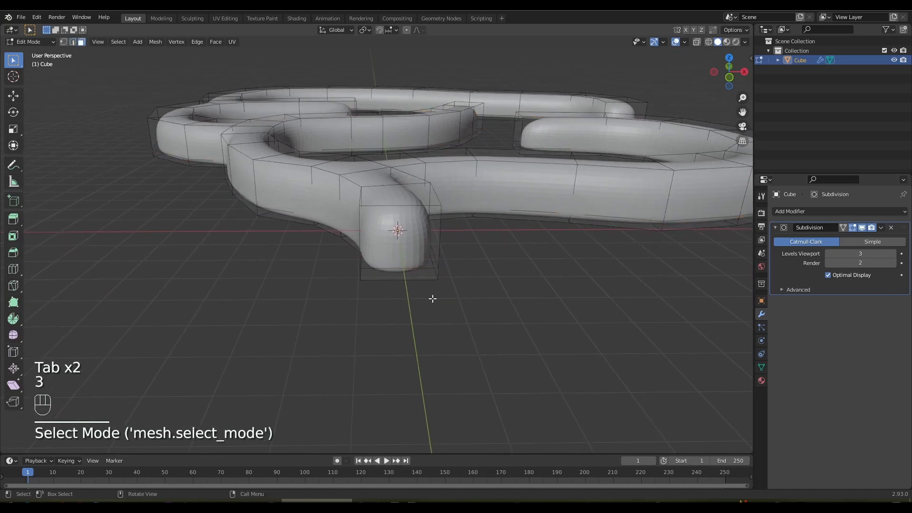
left_click(407, 229)
left_click(412, 275, "shift")
key("x")
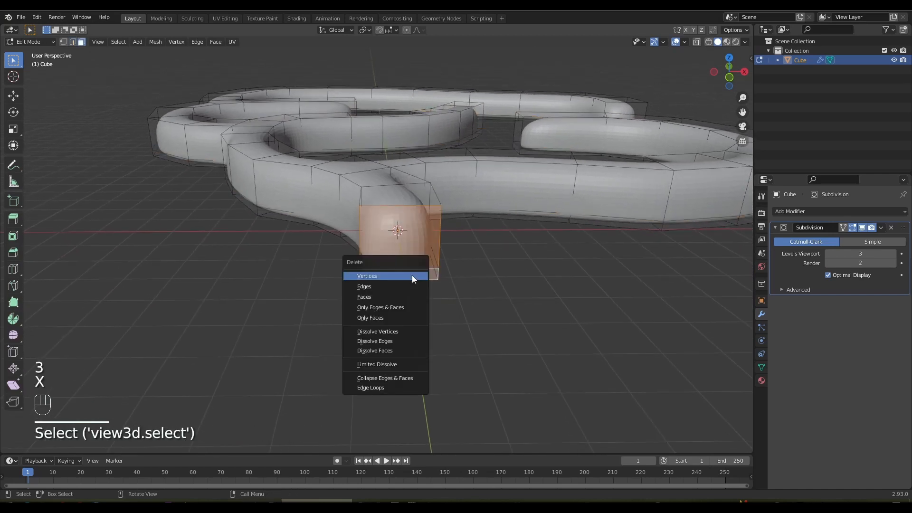
left_click(363, 297)
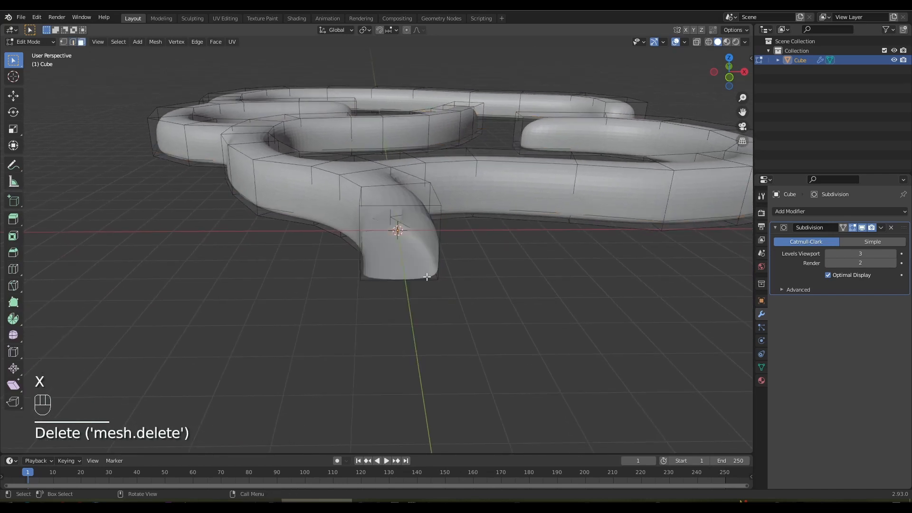
Step: Switch to Object Mode, enable Shadow and Cavity in the viewport shading, and deselect the tube
middle_click_drag(426, 276, 429, 260)
key("Tab")
left_click(745, 42)
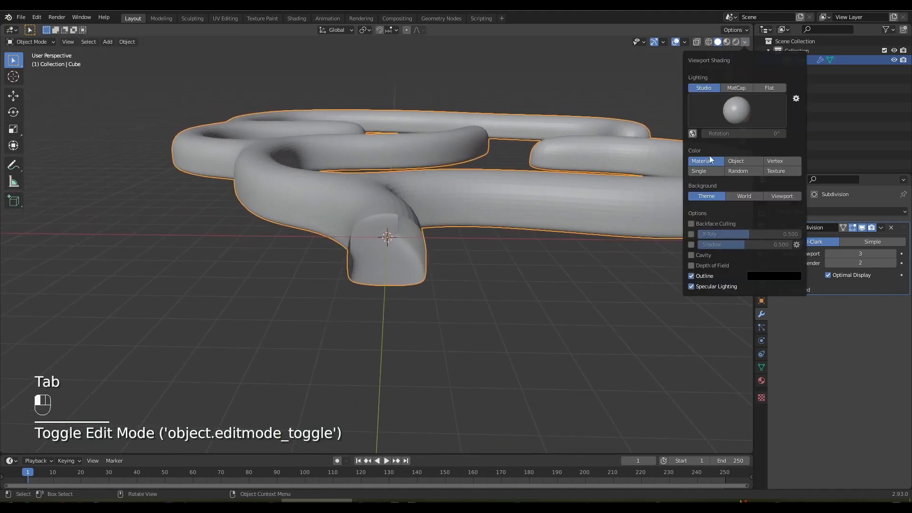
left_click(690, 244)
left_click(691, 256)
left_click(512, 281)
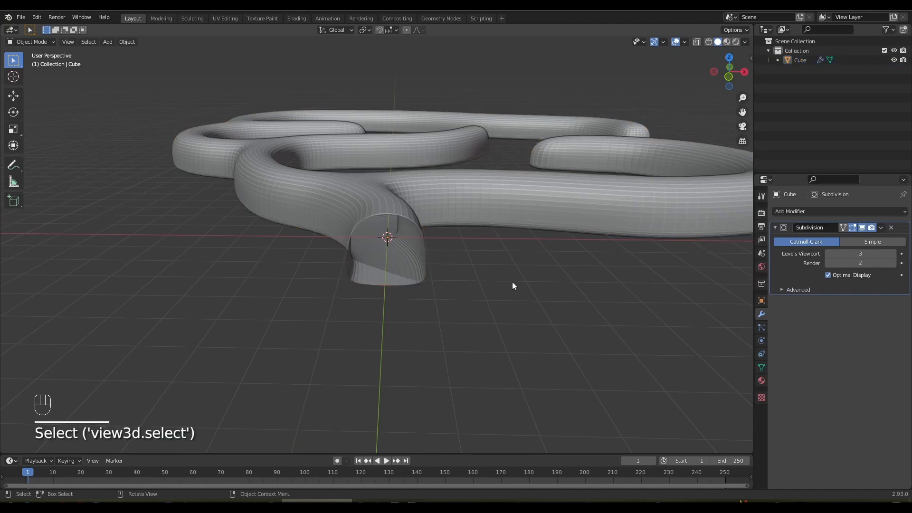
Step: Examine the tunnel interior through the open front end, and view the whole branching tube from above
mouse_move(513, 281)
middle_mouse_down()
mouse_move(489, 267)
mouse_move(512, 269)
mouse_move(475, 244)
middle_mouse_up()
scroll(480, 245, "up", 5)
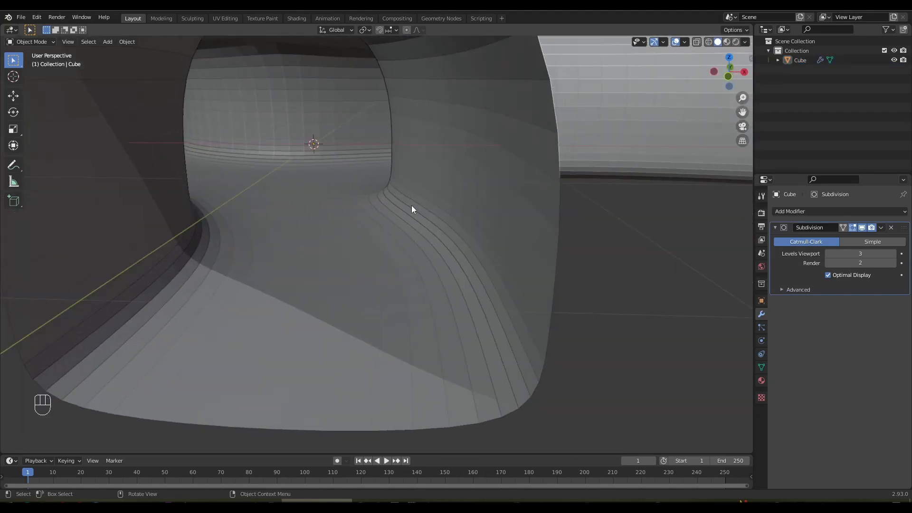
scroll(411, 205, "up", 4)
scroll(411, 205, "down", 3)
mouse_move(409, 204)
middle_mouse_down("shift")
mouse_move(423, 210)
mouse_move(412, 220)
middle_mouse_up("shift")
scroll(413, 203, "up", 3)
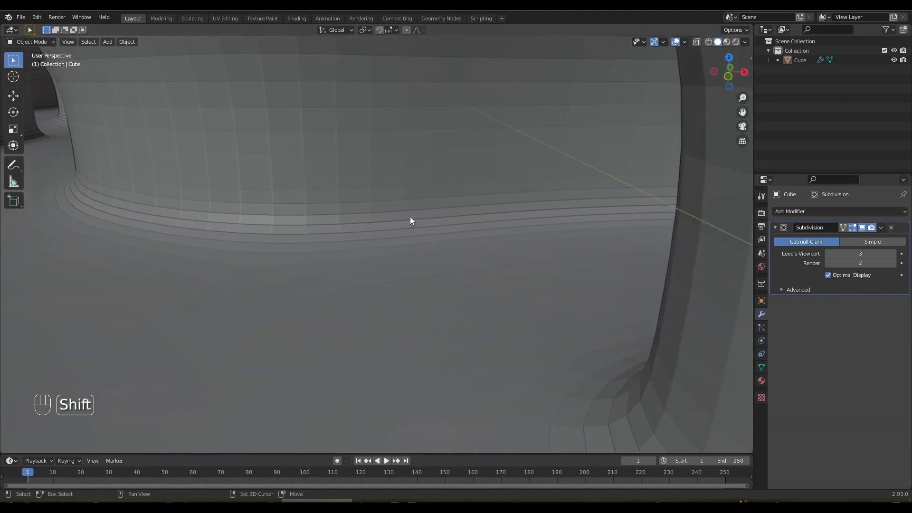
right_click(391, 212)
scroll(454, 211, "down", 10)
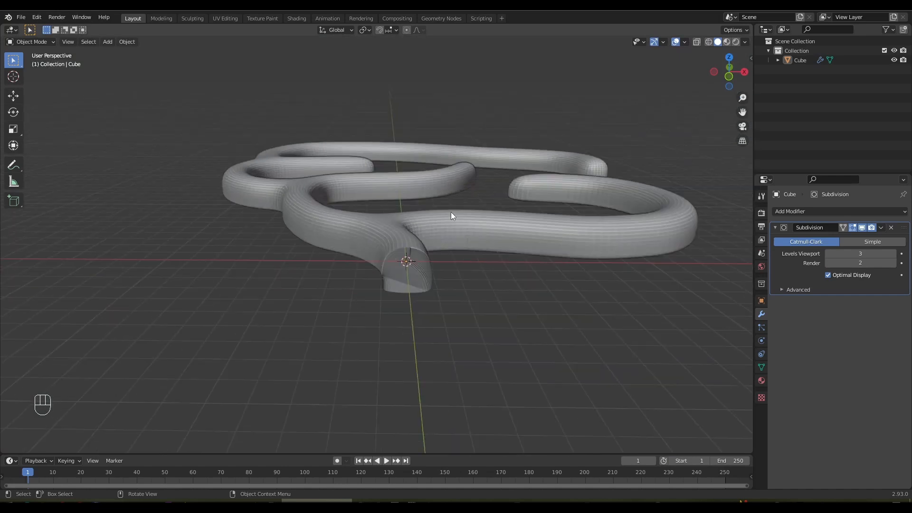
middle_click_drag(452, 212, 437, 253)
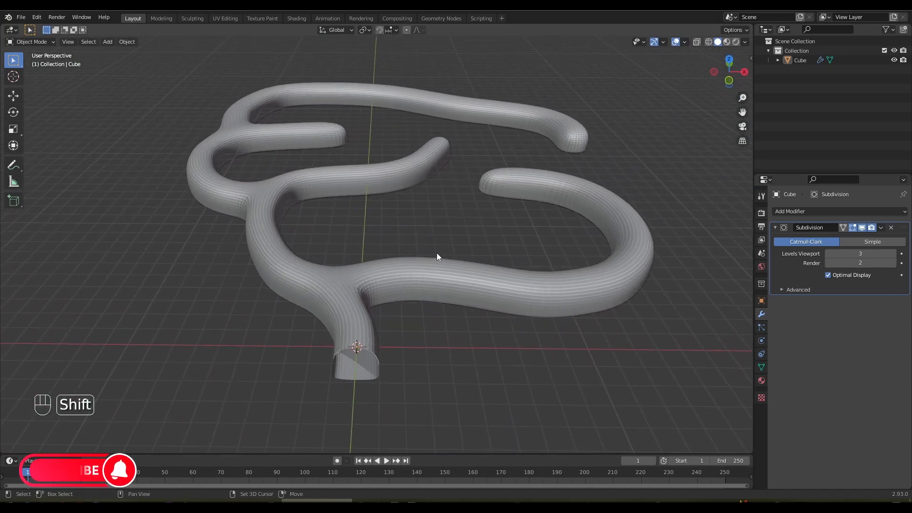
Step: Add a Displace modifier to the branching tube and create a new texture for it
left_click(448, 288)
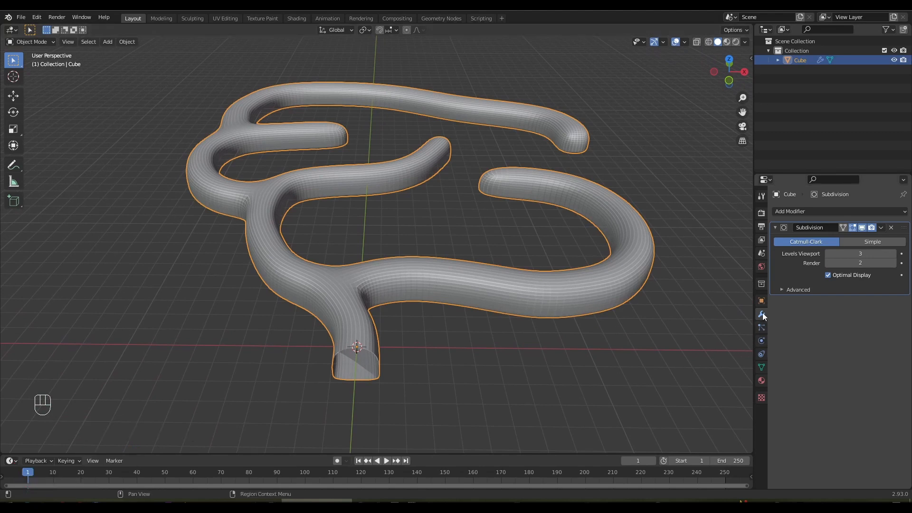
left_click(804, 212)
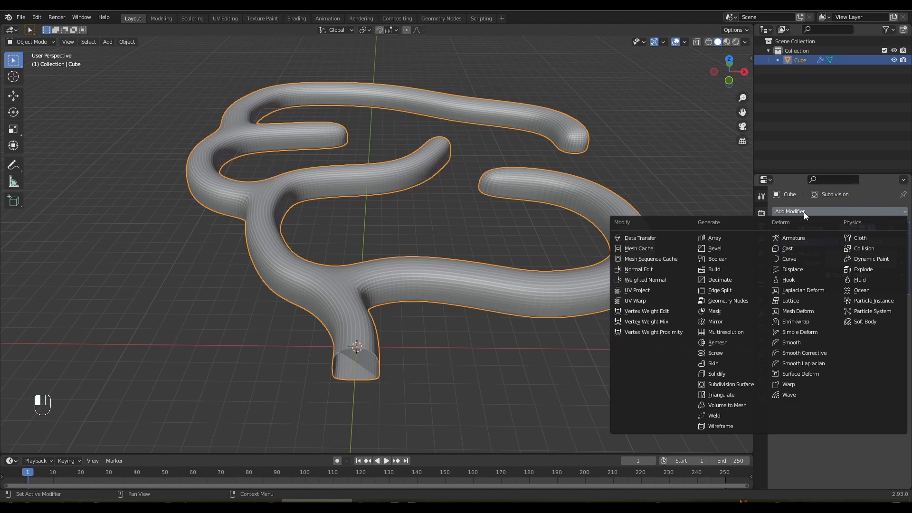
left_click(797, 270)
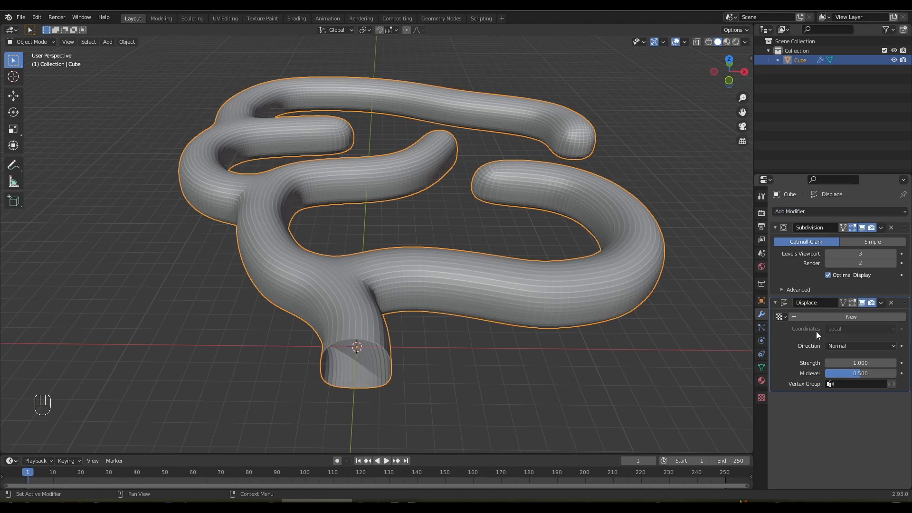
left_click(816, 318)
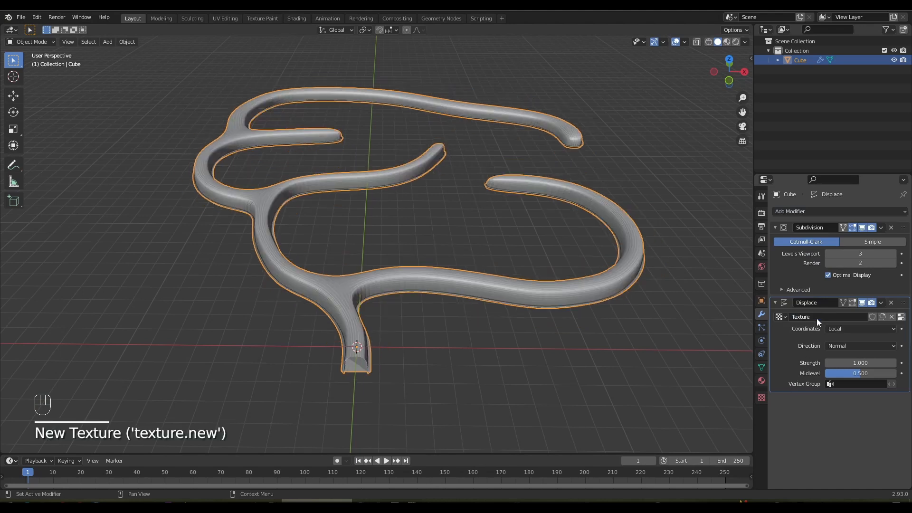
Step: Change the displacement texture's type to Stucci and set its size to 1.67
left_click(762, 397)
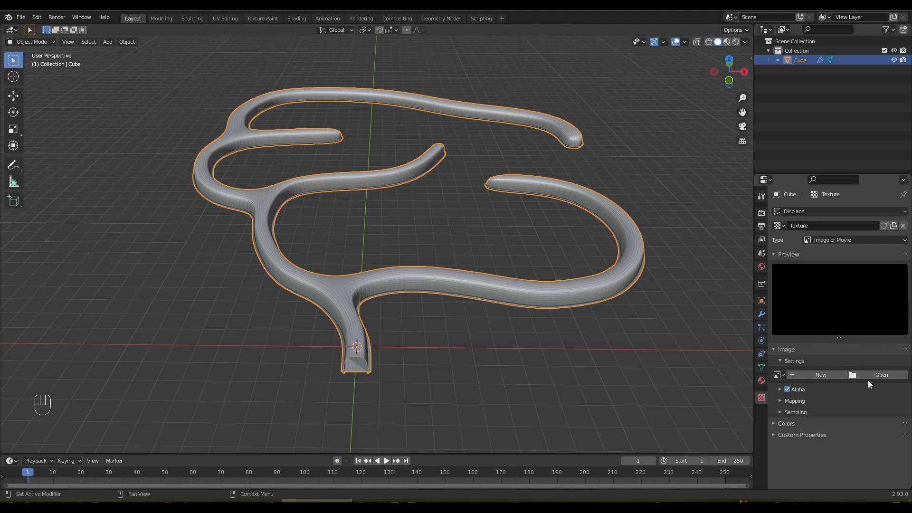
left_click(835, 241)
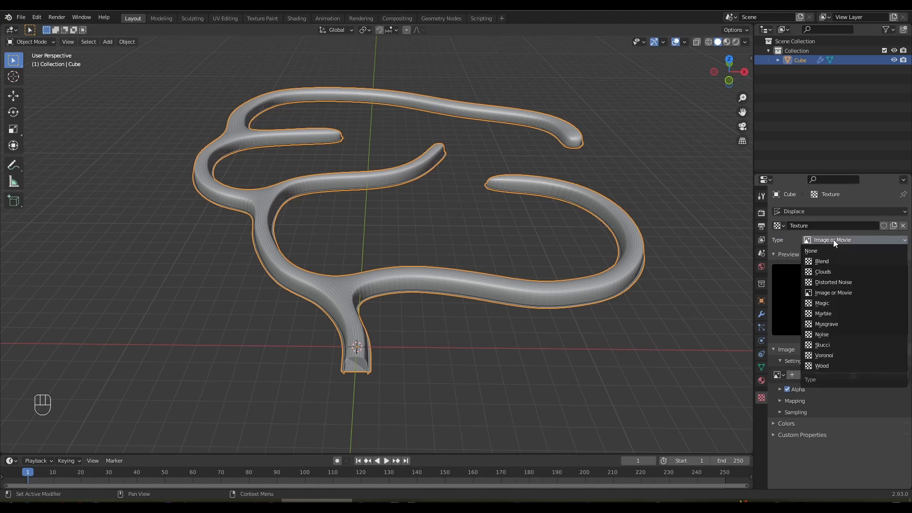
left_click(820, 341)
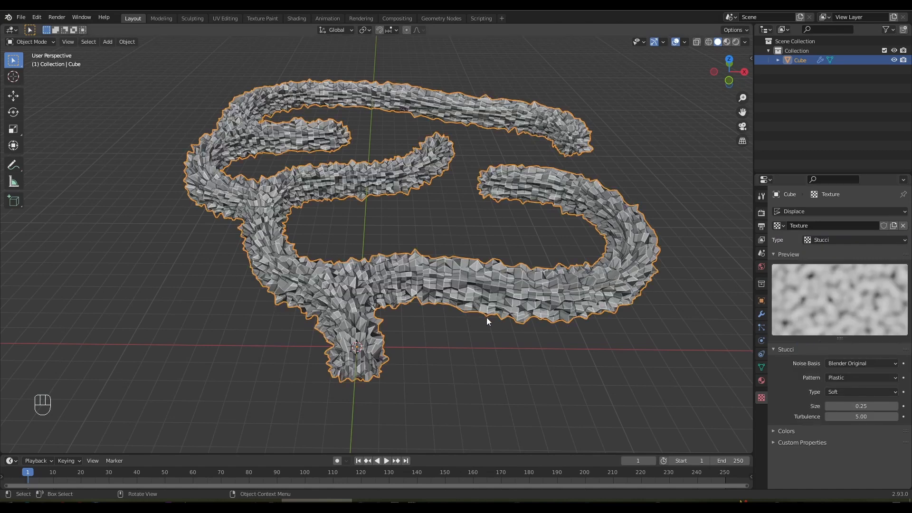
scroll(486, 318, "up", 2)
middle_click_drag(486, 319, 447, 235, "shift")
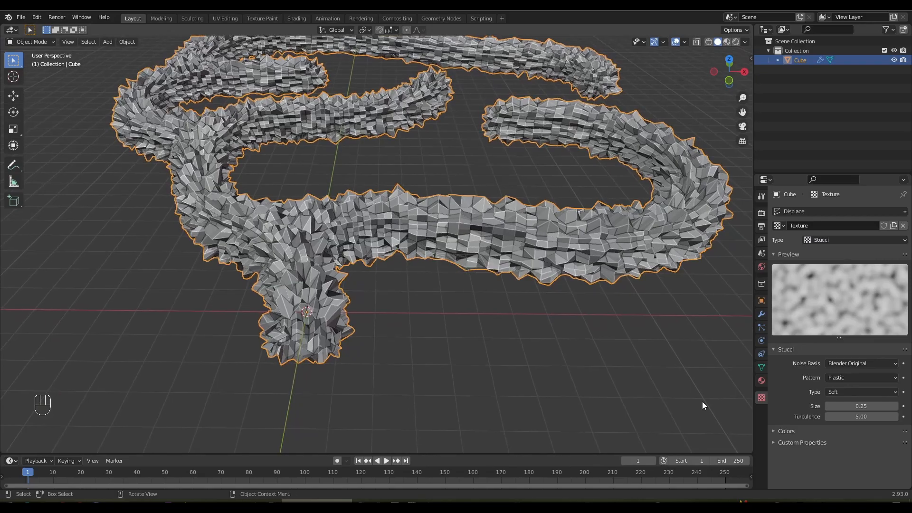
mouse_move(850, 406)
left_mouse_down()
mouse_move(911, 406)
mouse_move(860, 406)
left_mouse_up()
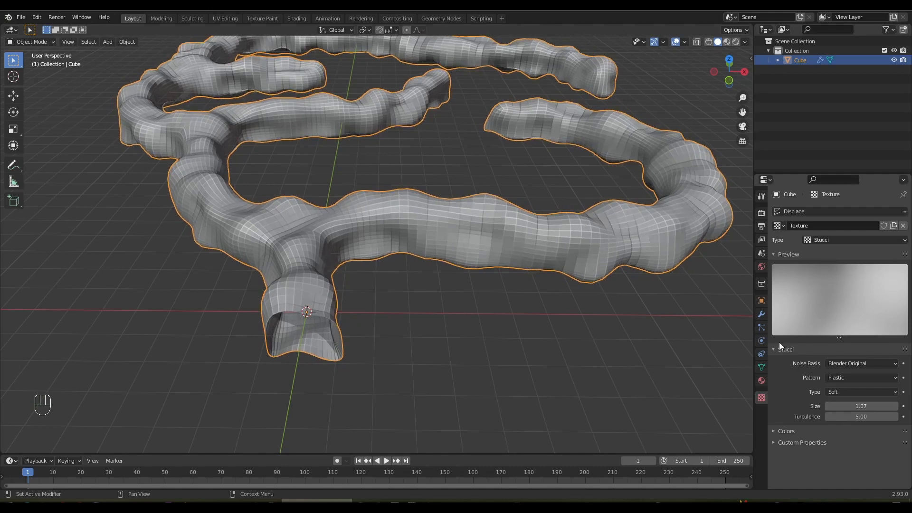
Step: Set the Displace modifier's strength to 0.8
left_click(761, 315)
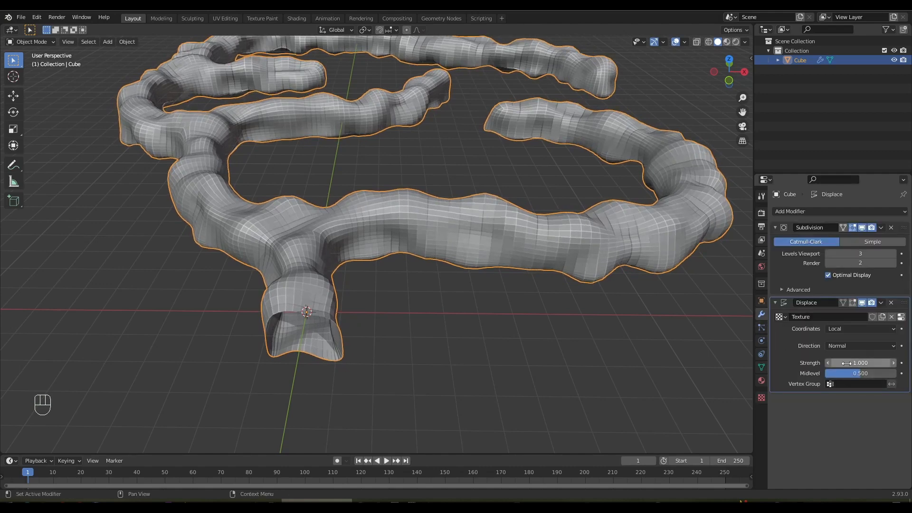
mouse_move(861, 362)
left_mouse_down()
mouse_move(808, 363)
mouse_move(848, 363)
left_mouse_up()
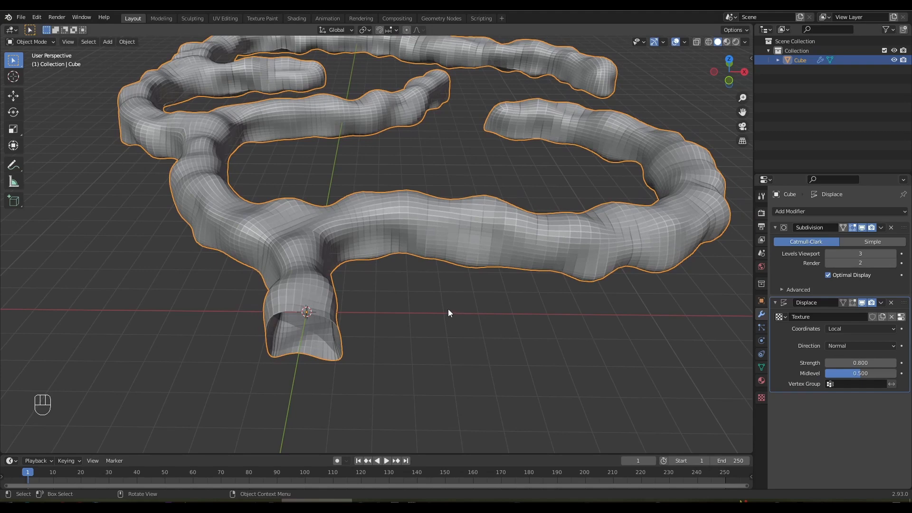
Step: Examine the displaced tunnel walls and floor from inside the tube, and check the branches from outside
middle_click_drag(447, 304, 514, 317, "shift")
scroll(460, 273, "up", 2)
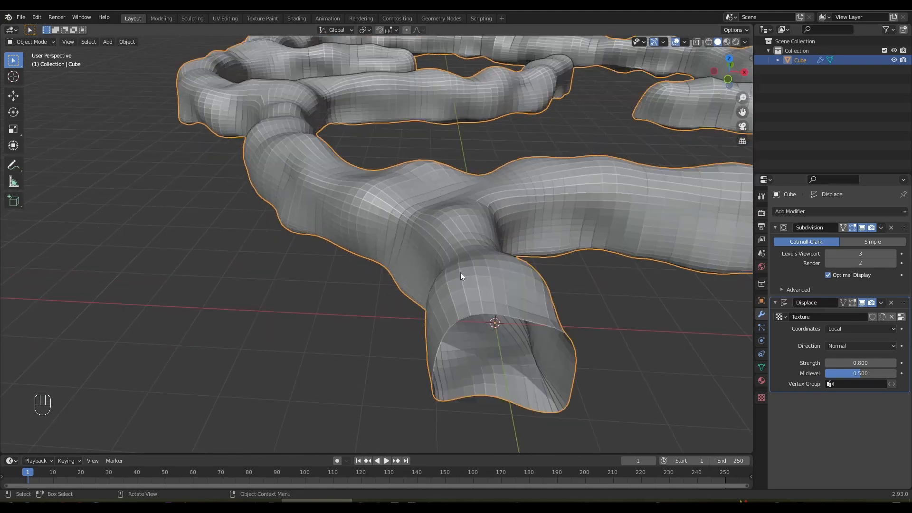
scroll(460, 273, "up", 8)
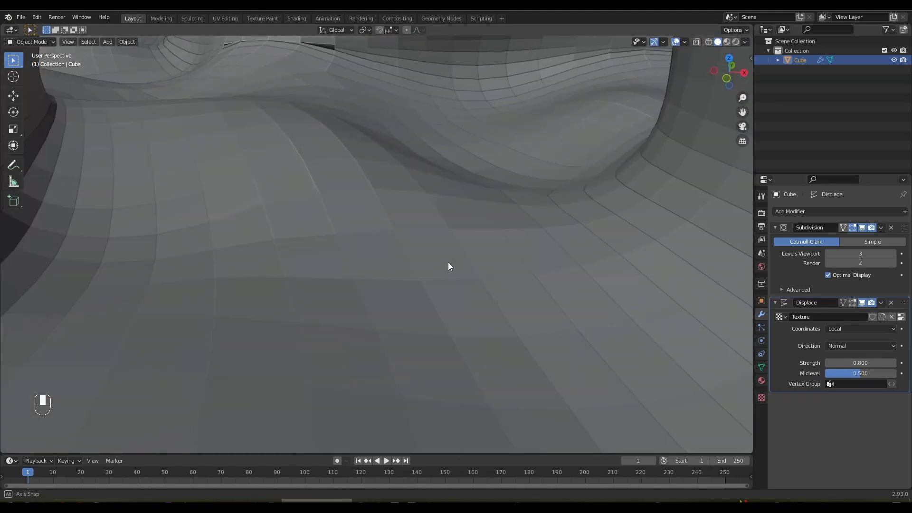
middle_click_drag(449, 262, 456, 220, "shift")
right_click(454, 223)
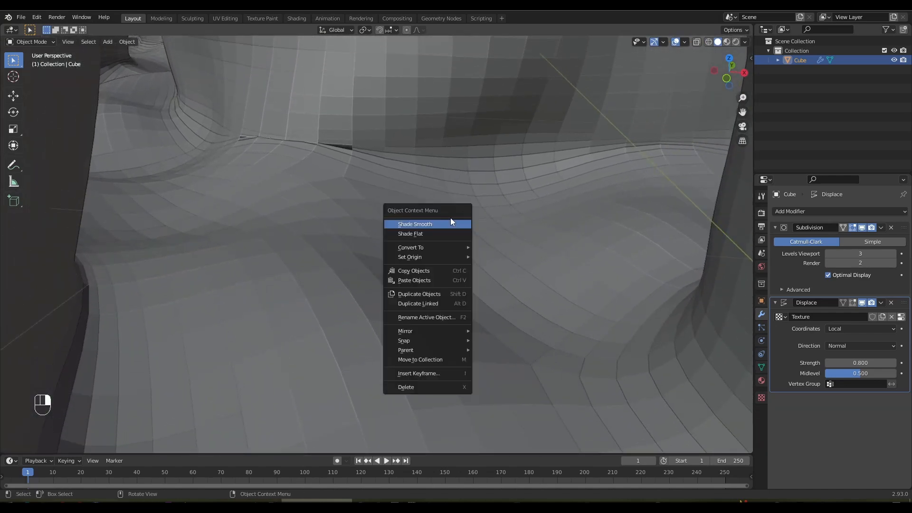
middle_click_drag(499, 189, 639, 330, "shift")
scroll(501, 199, "down", 8)
scroll(423, 267, "up", 8)
right_click(423, 268)
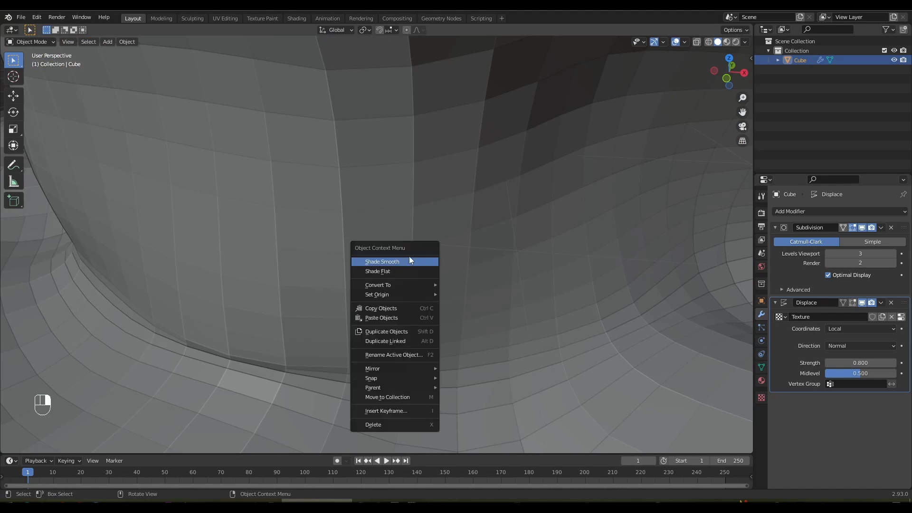
middle_click_drag(542, 265, 442, 287)
scroll(432, 243, "up", 6)
right_click(459, 273)
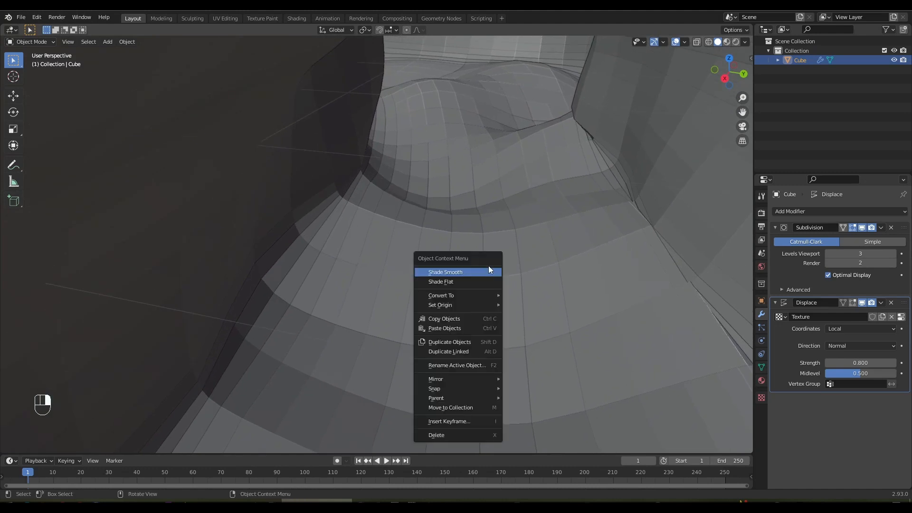
middle_click_drag(488, 269, 555, 278)
middle_click_drag(526, 225, 502, 213, "shift")
scroll(498, 218, "down", 8)
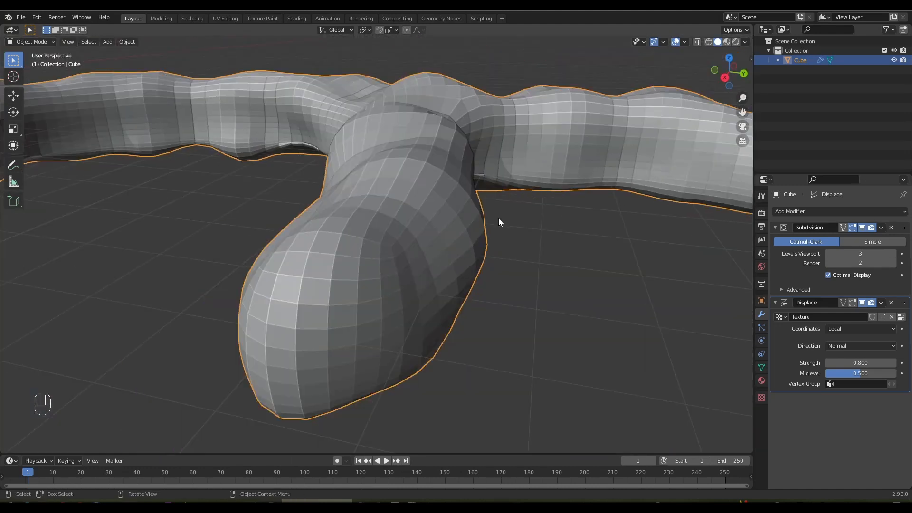
middle_click_drag(373, 219, 492, 184)
scroll(404, 216, "down", 4)
scroll(386, 236, "down", 1)
scroll(387, 236, "down", 3)
middle_click_drag(281, 237, 421, 218)
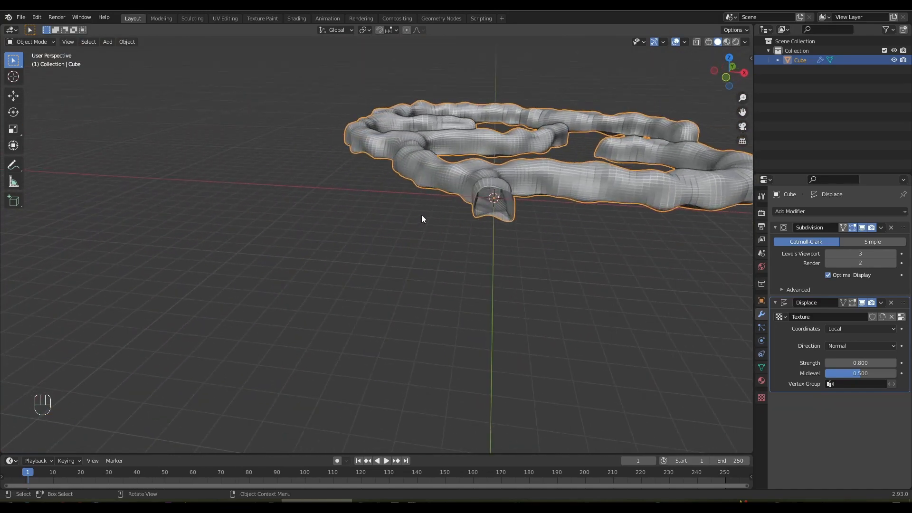
Step: Set the Displace modifier's direction to X and inspect the tunnel's open end
scroll(421, 218, "up", 3)
middle_click_drag(466, 190, 441, 245, "shift")
scroll(399, 257, "up", 3)
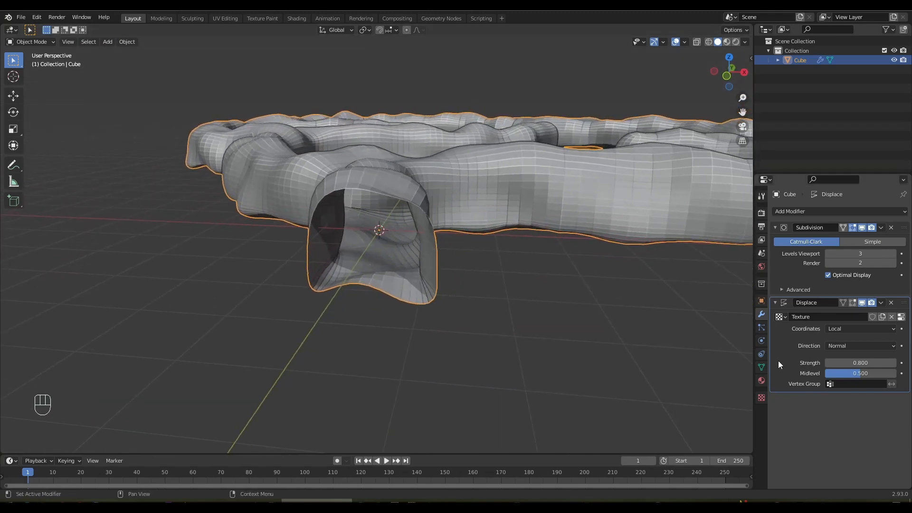
left_click(843, 347)
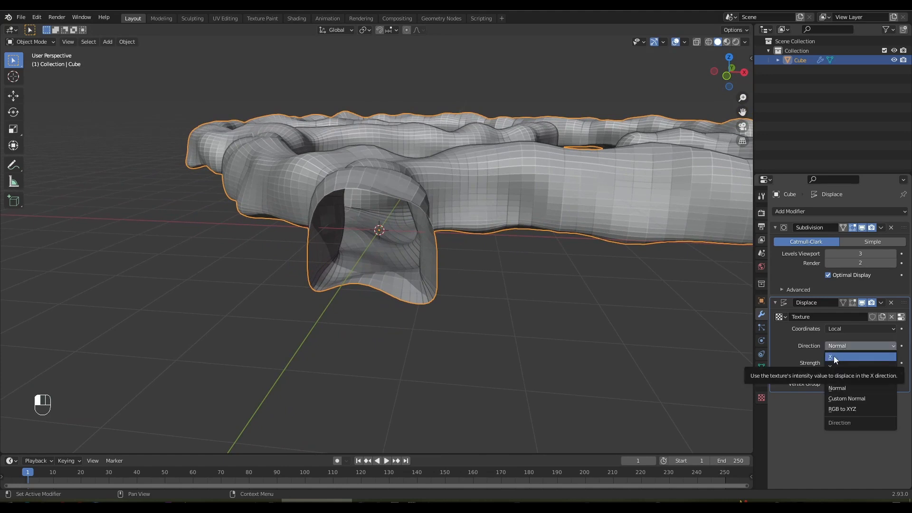
left_click(834, 355)
mouse_move(508, 286)
middle_mouse_down()
mouse_move(498, 304)
mouse_move(517, 276)
middle_mouse_up()
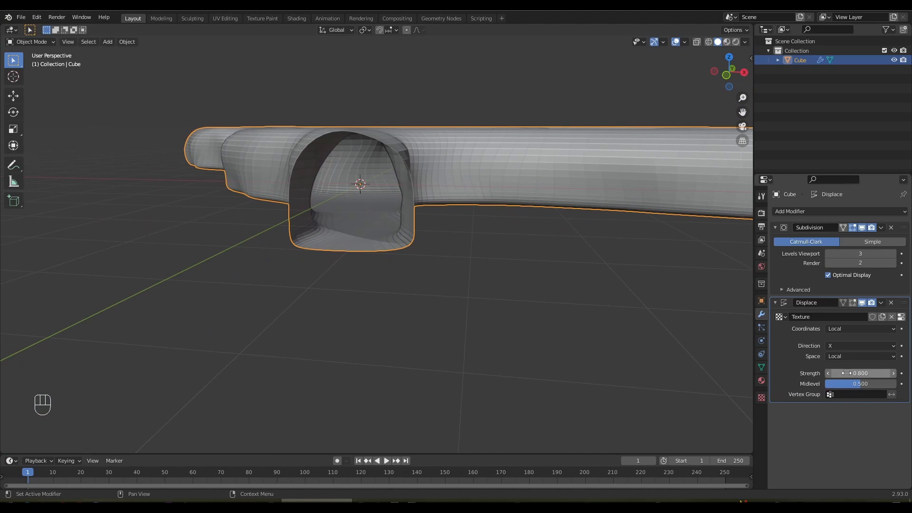
Step: Set the Displace modifier's strength to 1.2 and inspect the displaced branches from outside
left_click_drag(861, 373, 867, 373)
middle_click_drag(544, 278, 565, 298)
scroll(481, 287, "up", 8)
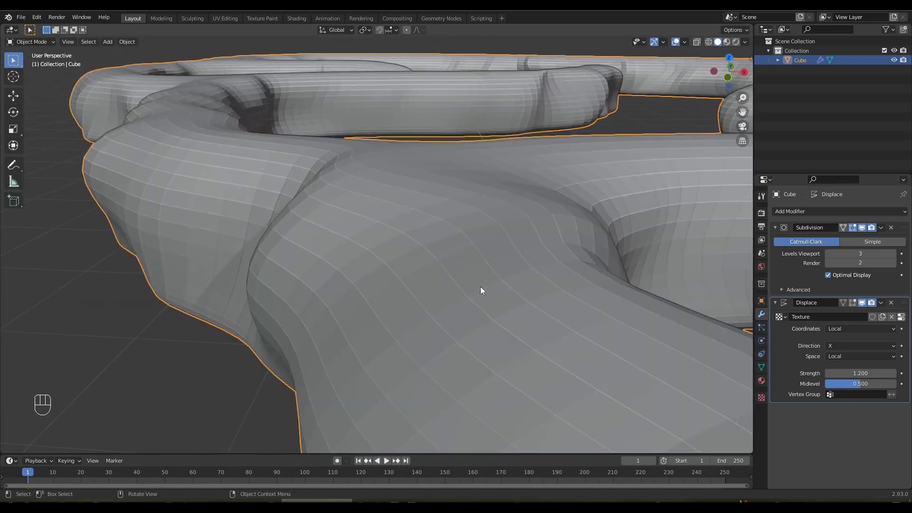
scroll(478, 284, "down", 6)
scroll(475, 282, "down", 6)
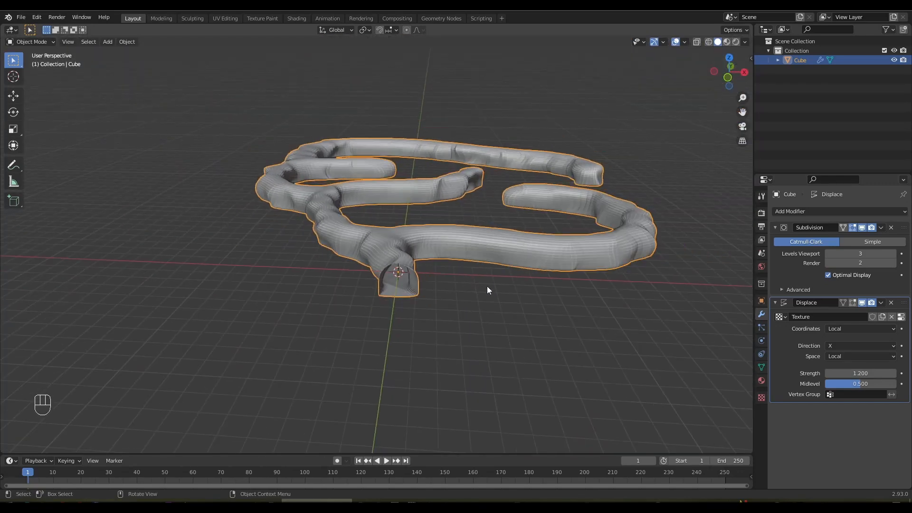
Step: Scale up the whole tunnel object several times and inspect its passages from inside
key("s")
left_click(338, 280)
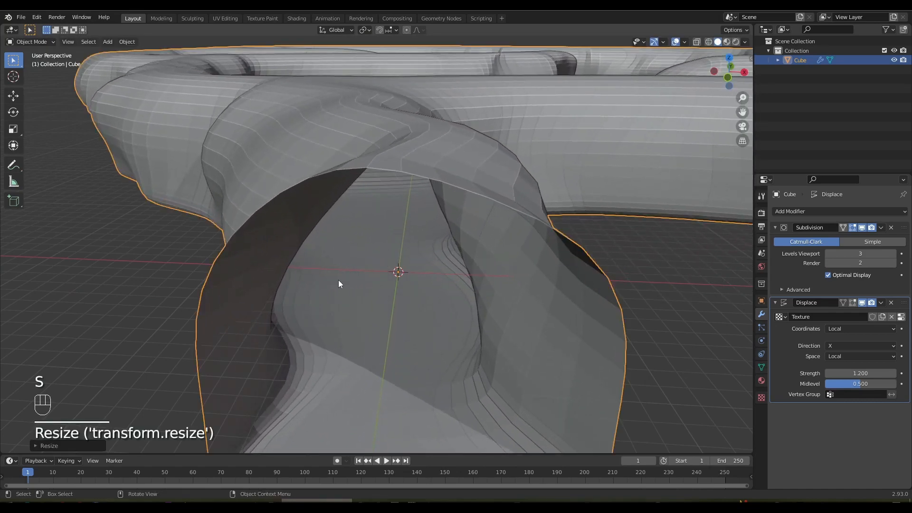
scroll(343, 278, "up", 5)
middle_click_drag(366, 219, 8, 297, "shift")
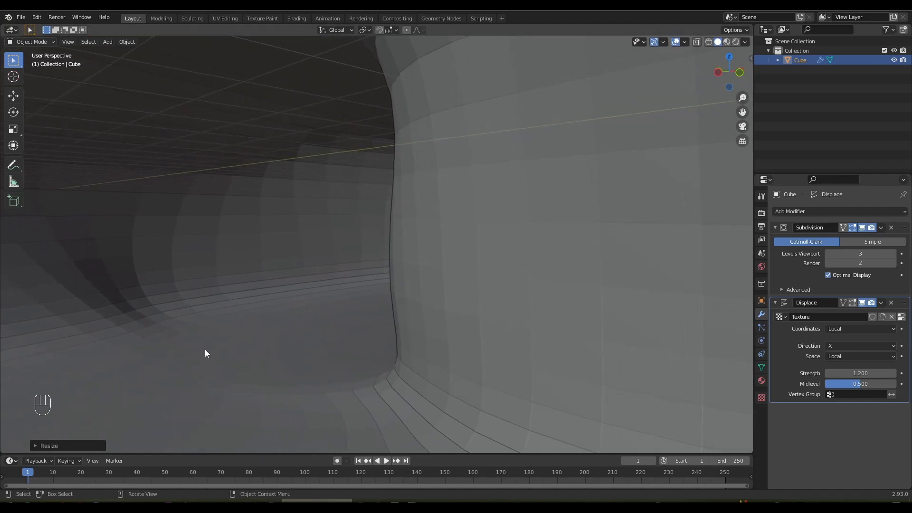
middle_click_drag(195, 338, 382, 333, "shift")
scroll(325, 288, "down", 6)
scroll(365, 330, "up", 2)
Step: Extrude the edge loop around the tunnel's open entrance about 15 m outward and enlarge the new loop slightly
key("Tab")
scroll(366, 330, "down", 3)
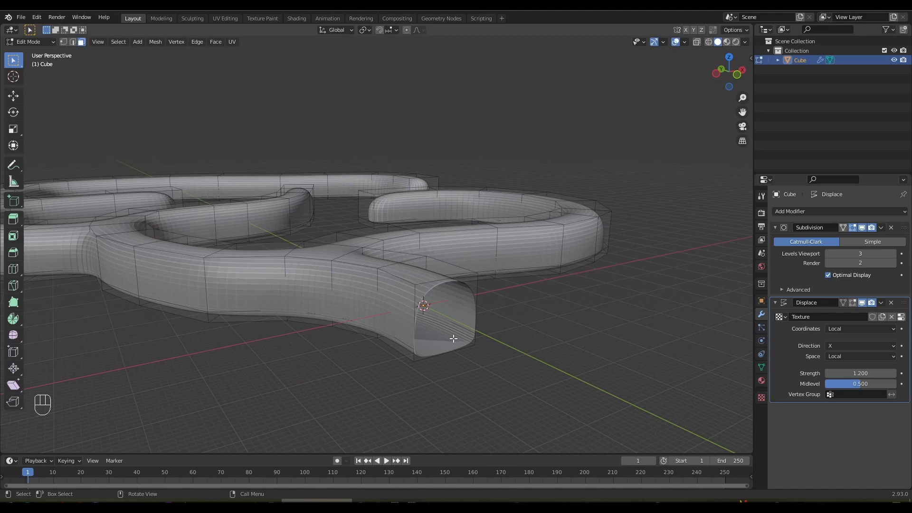
key("2")
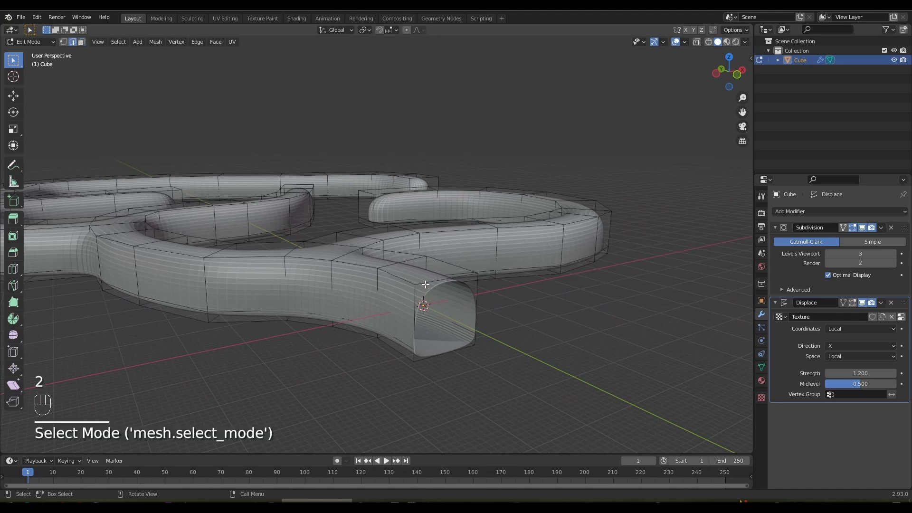
left_click(425, 284, "alt")
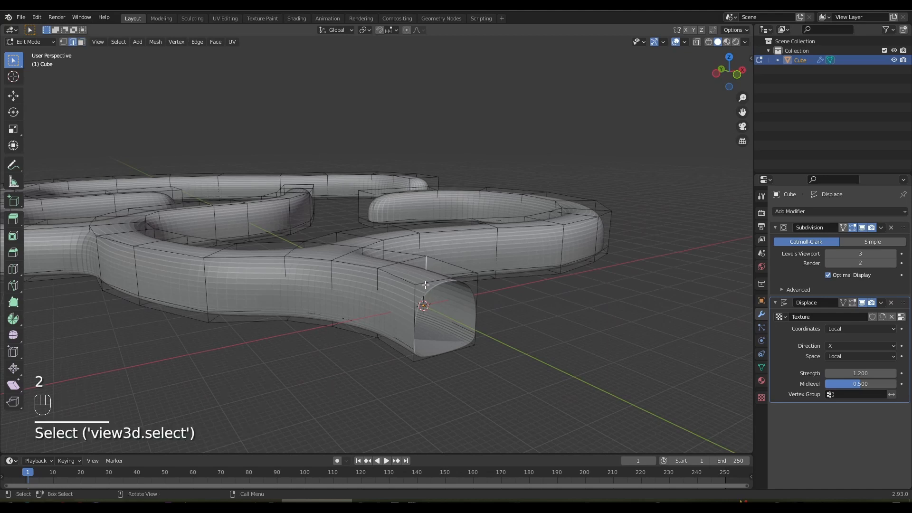
middle_click_drag(425, 284, 421, 303)
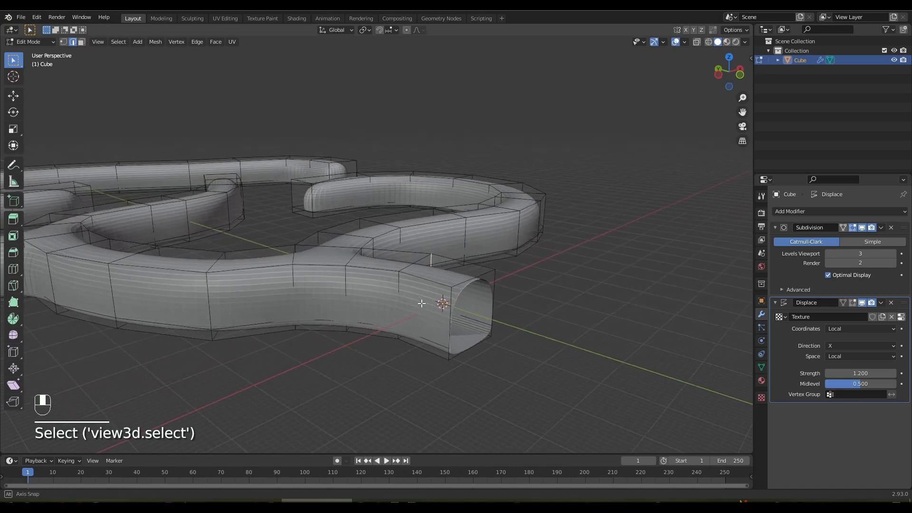
left_click(457, 287, "alt")
scroll(526, 366, "down", 2)
middle_click_drag(525, 360, 449, 329, "shift")
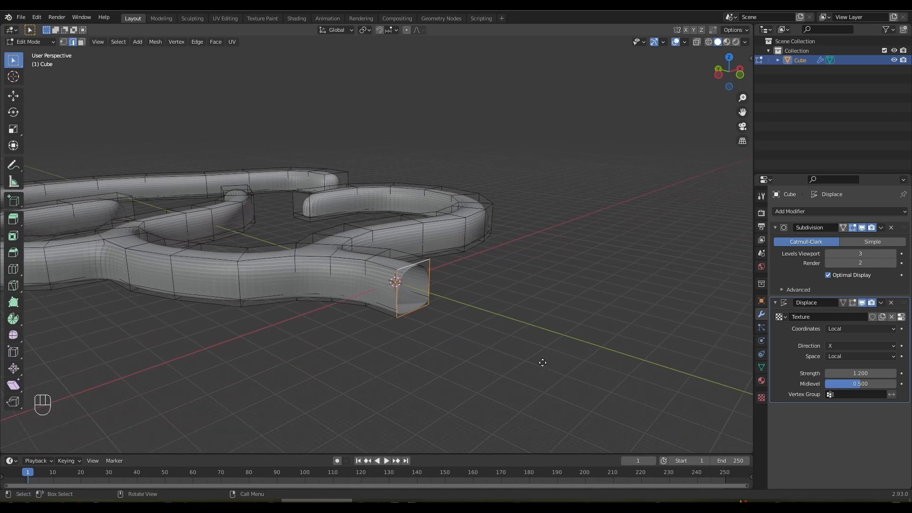
key("e")
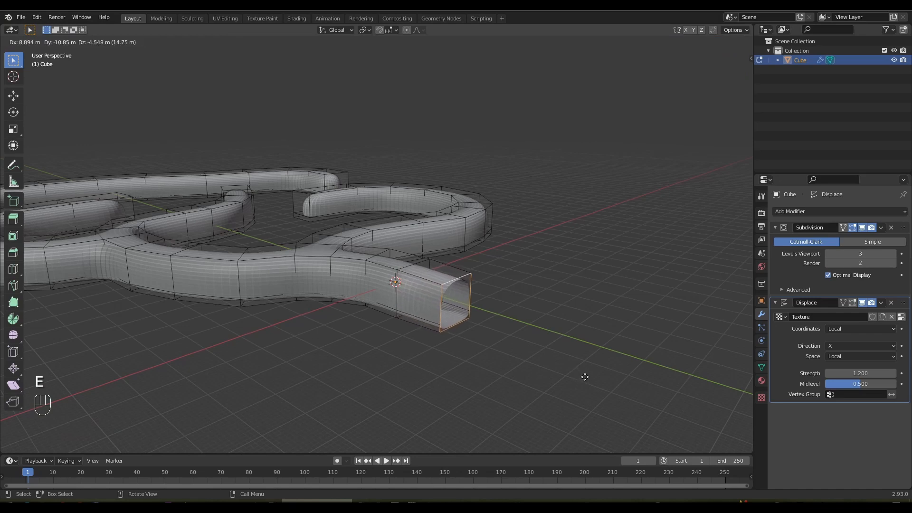
key("s")
left_click(616, 380)
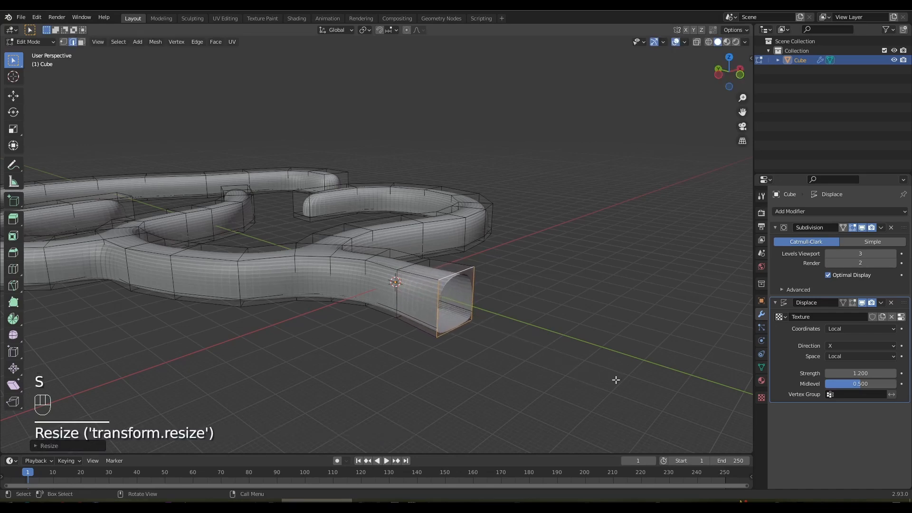
Step: Raise the extruded entrance loop in the right side view so the passage starts sloping upward
key("KP_7")
key("KP_1")
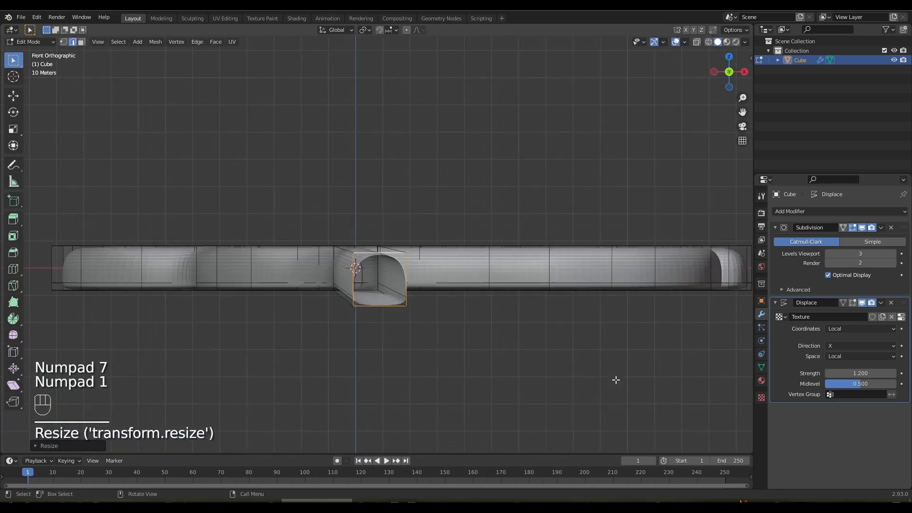
key("KP_3")
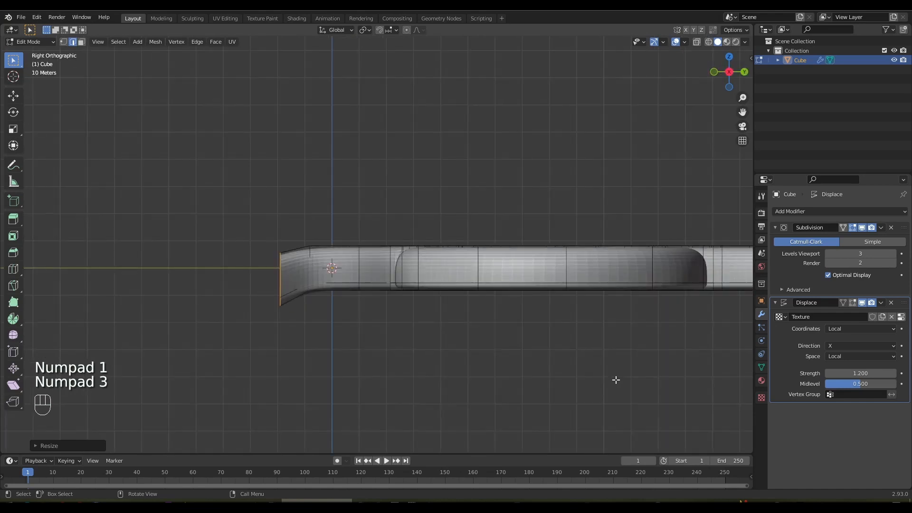
key("g")
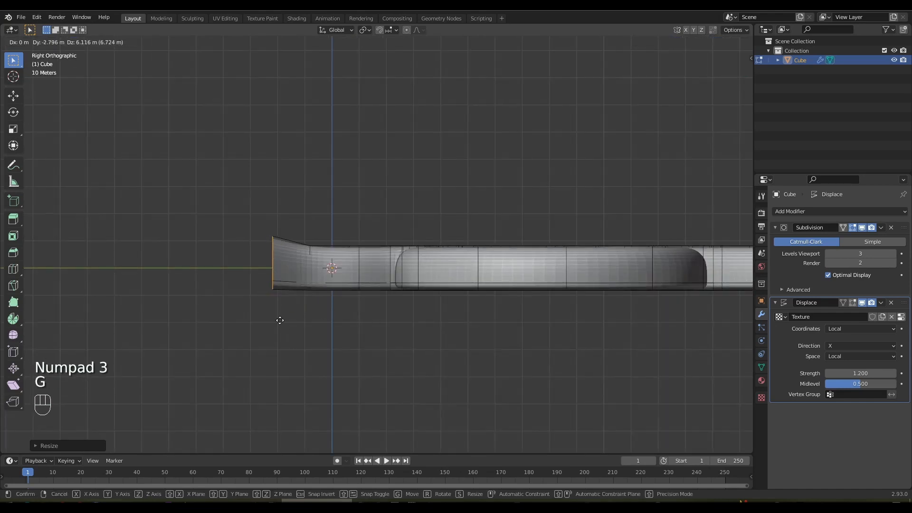
left_click(281, 307)
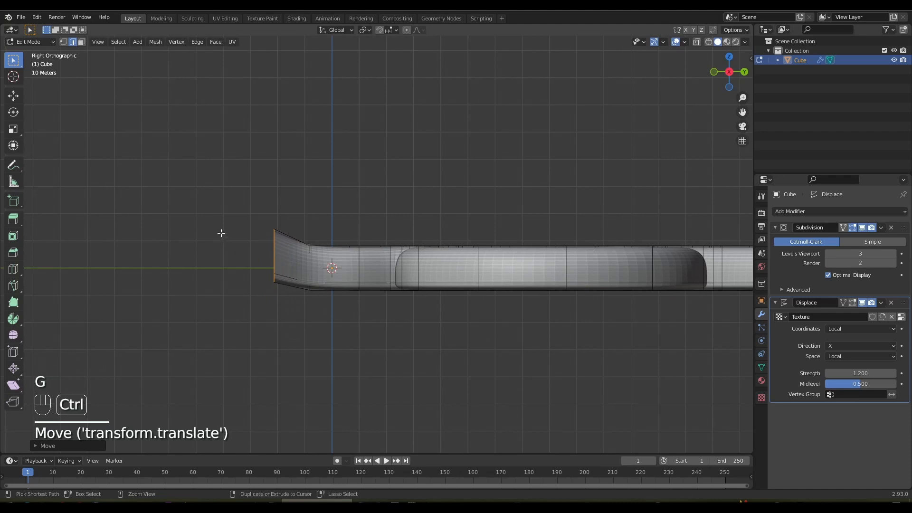
Step: Extend the entrance passage outward with seven segments extruded to the cursor, climbing first and then levelling out
right_click(233, 242, "ctrl")
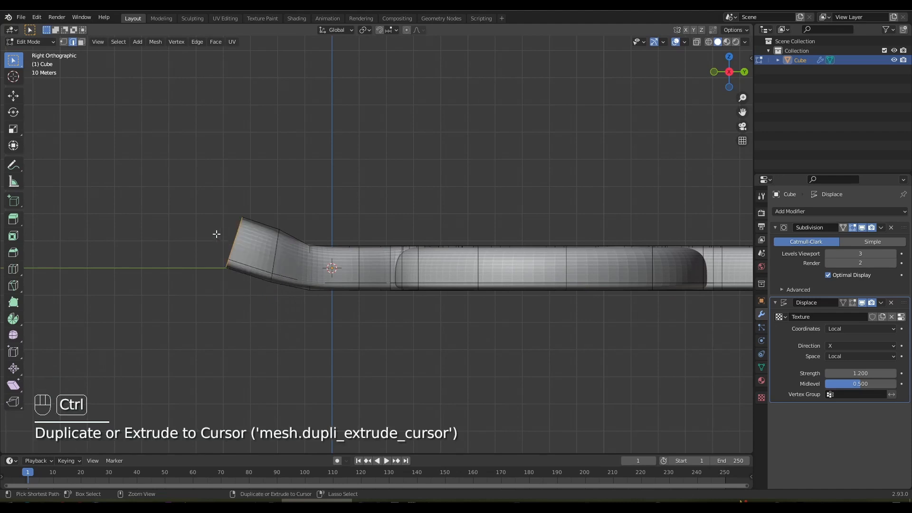
right_click(198, 227, "ctrl")
right_click(152, 204, "ctrl")
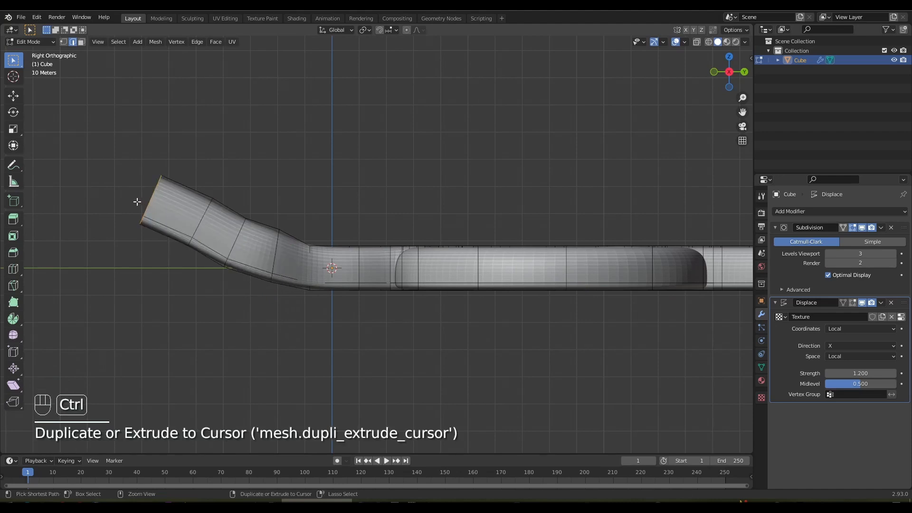
right_click(98, 197, "ctrl")
middle_click_drag(114, 217, 386, 234, "shift")
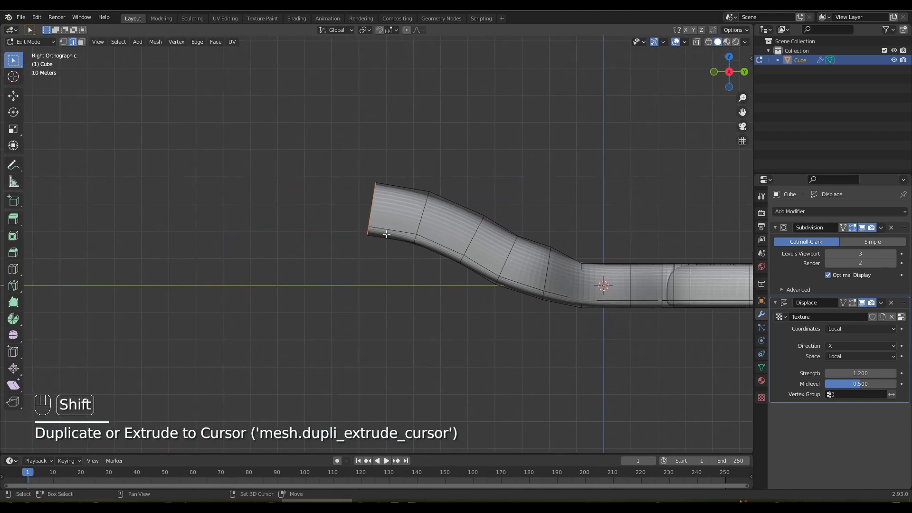
right_click(279, 207, "ctrl")
right_click(233, 206, "ctrl")
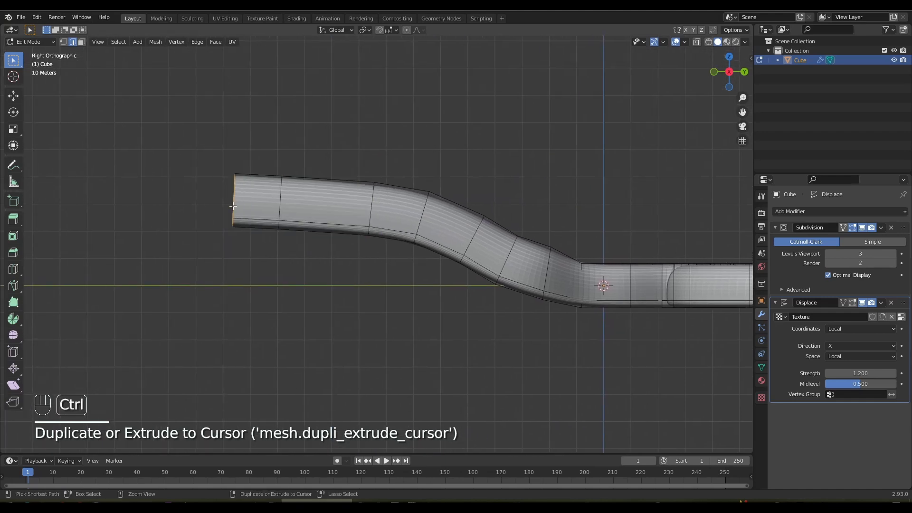
right_click(176, 209, "ctrl")
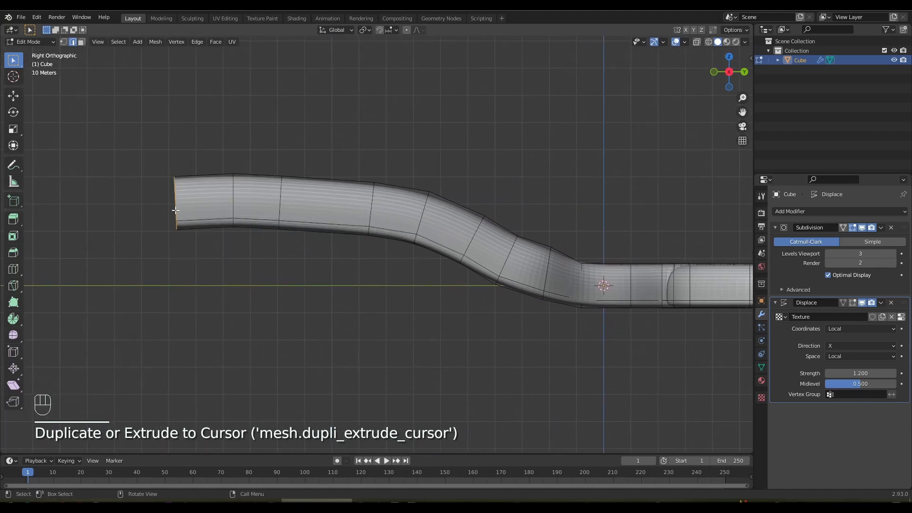
Step: Move the outermost entrance loop slightly upward and scale it up to flare the cave mouth
key("g")
left_click(187, 219)
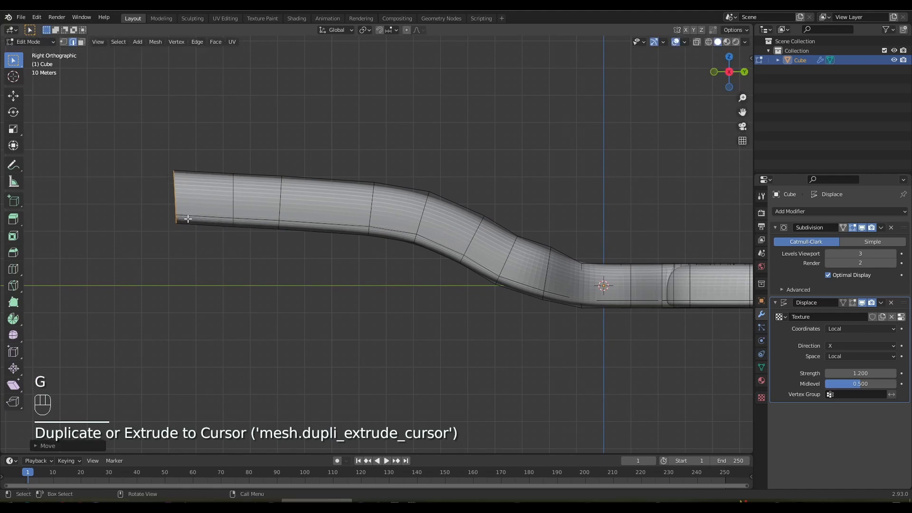
key("s")
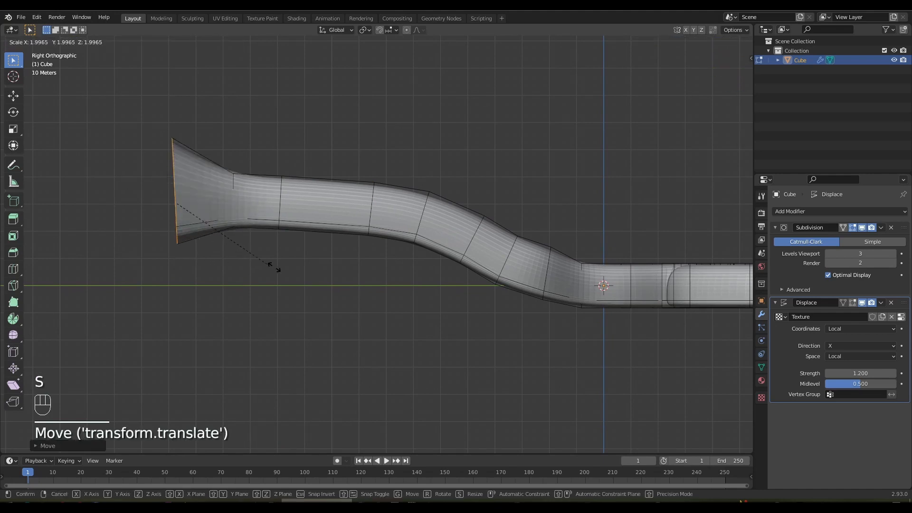
left_click(236, 257)
Step: Examine the new entrance passage from inside, with and without the displacement, and check the whole tunnel from outside
middle_click_drag(236, 257, 336, 336)
scroll(360, 269, "up", 4)
scroll(386, 316, "down", 10)
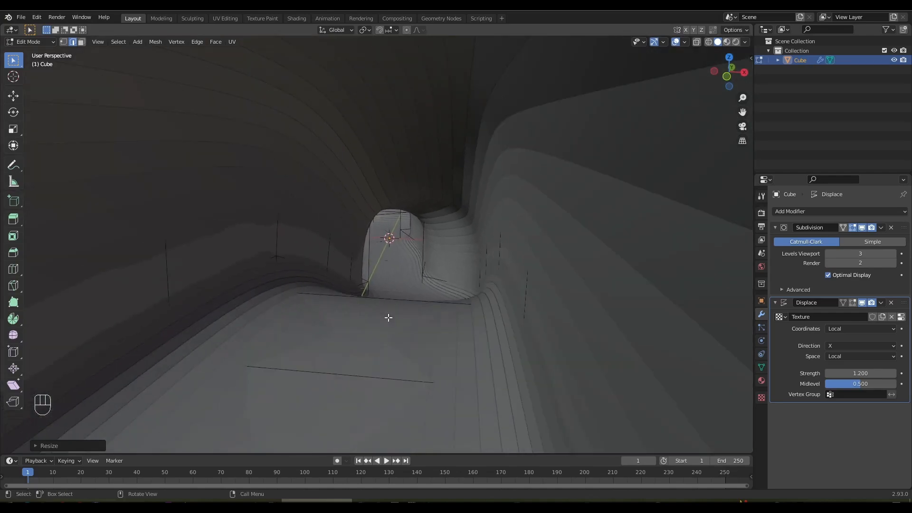
middle_click_drag(390, 317, 405, 301)
key("Tab")
scroll(406, 301, "up", 10)
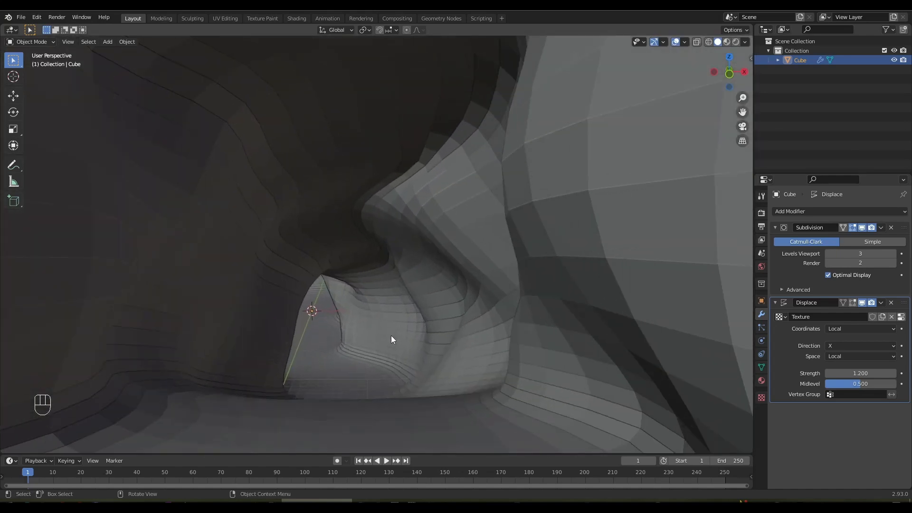
scroll(388, 343, "down", 10)
middle_click_drag(388, 335, 243, 335)
scroll(366, 352, "down", 4)
middle_click_drag(414, 349, 354, 335, "shift")
Step: With X-ray on, select the end segment of the curved branch nearest the entrance and lower it along global Z
key("Tab")
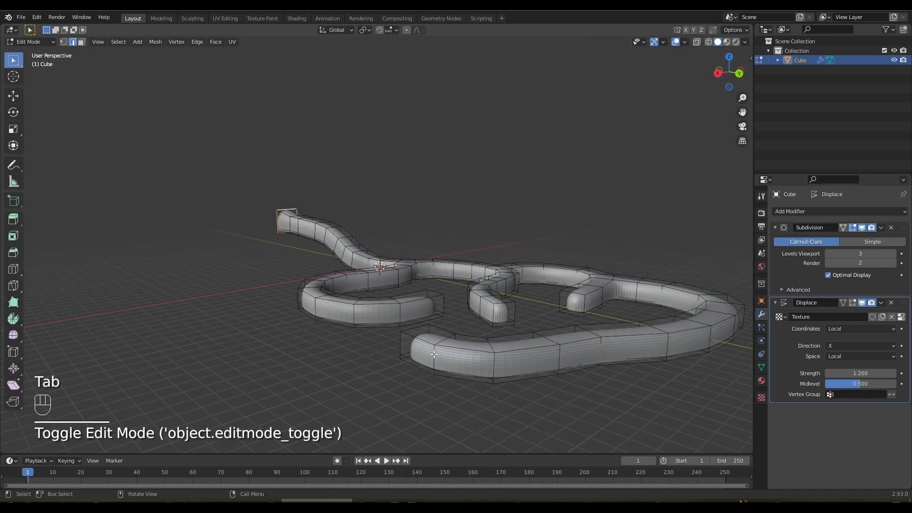
scroll(435, 354, "up", 2)
middle_click_drag(412, 342, 425, 317)
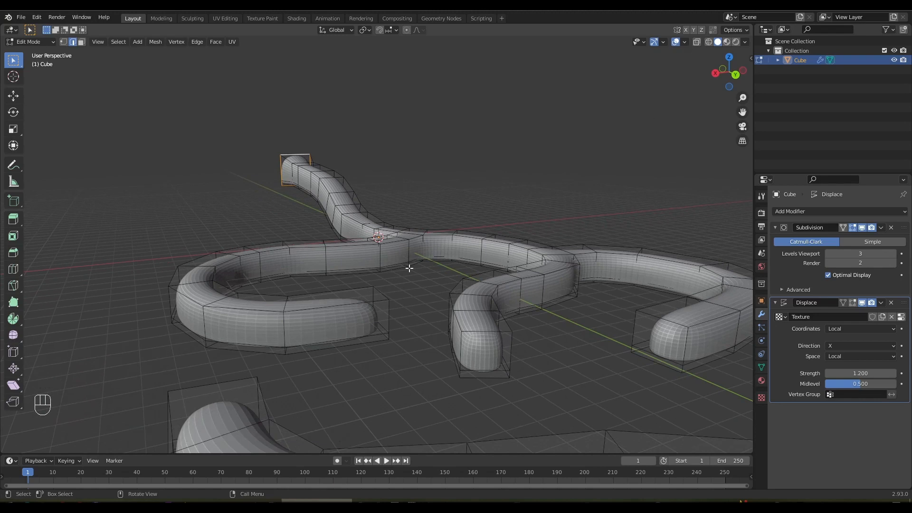
left_click(697, 43)
left_click_drag(373, 306, 333, 360)
left_click_drag(411, 279, 282, 381)
mouse_move(350, 355)
middle_mouse_down()
mouse_move(350, 340)
mouse_move(351, 352)
middle_mouse_up()
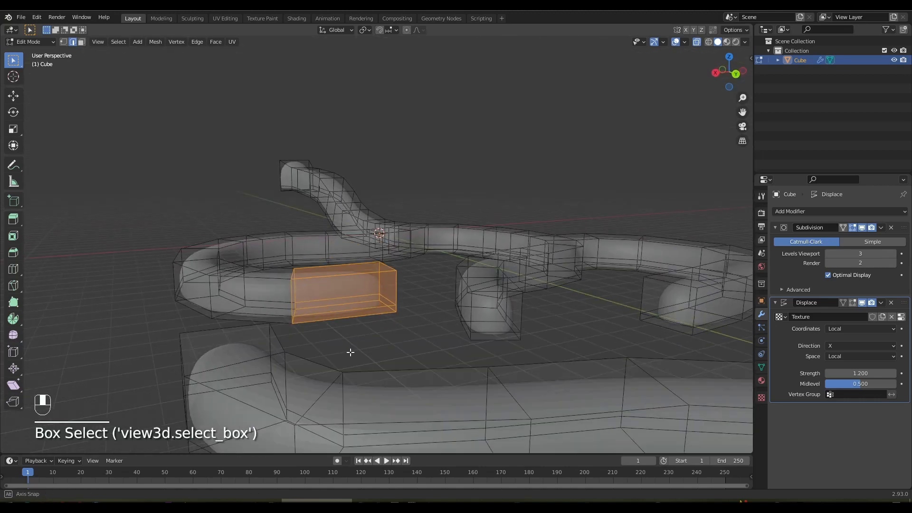
key("g")
key("z")
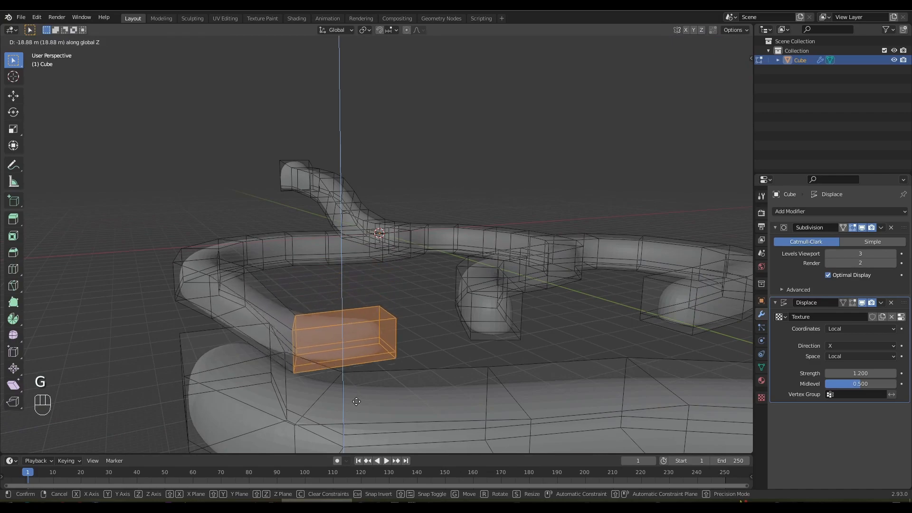
left_click(356, 411)
Step: Examine the lowered end of the curved branch against the other branches from the side and from above
middle_click_drag(350, 376, 372, 338)
scroll(415, 298, "up", 4)
middle_click_drag(415, 298, 383, 312)
scroll(384, 312, "down", 6)
scroll(382, 312, "up", 4)
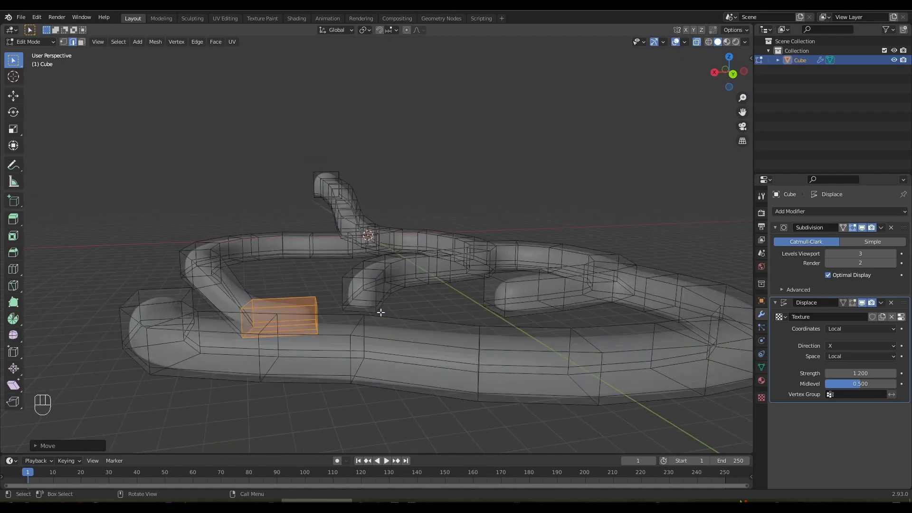
scroll(391, 314, "down", 6)
middle_click_drag(416, 334, 399, 244)
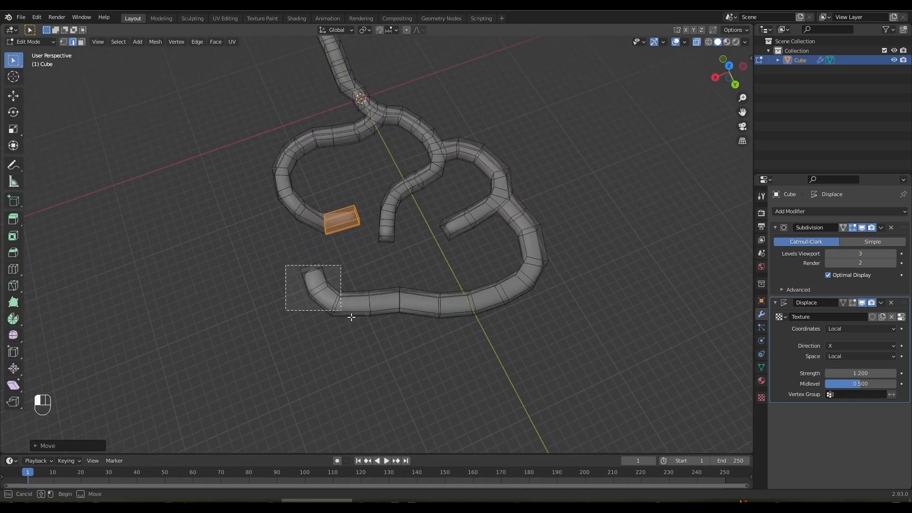
Step: Select the last segments of the long outer branch, switching to face selection, and lower them about 24.5 m along global Z
left_click_drag(352, 318, 398, 338)
left_click_drag(274, 250, 393, 357)
middle_click_drag(397, 350, 393, 231)
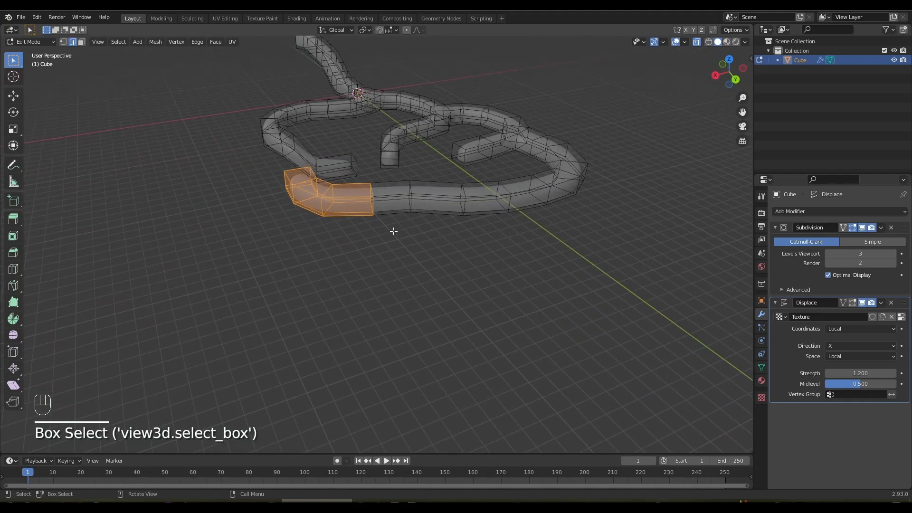
left_click_drag(395, 230, 404, 247, "shift")
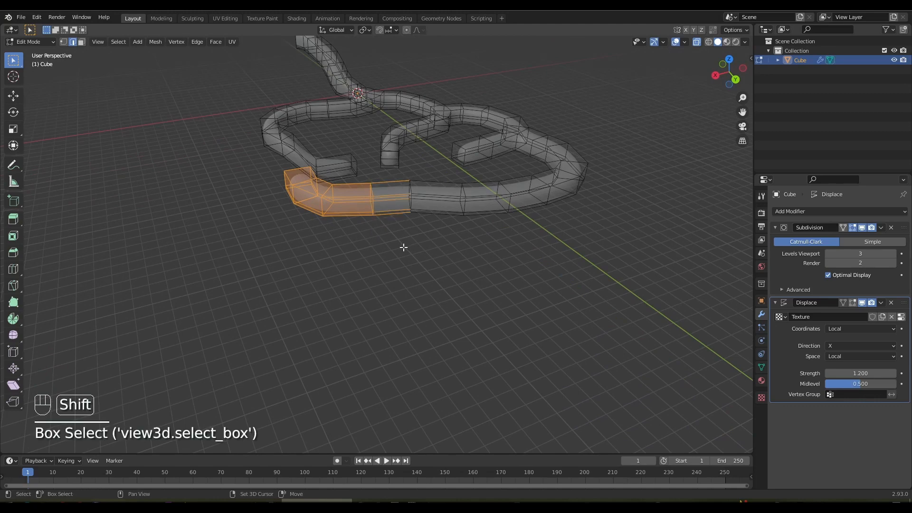
left_click(83, 42)
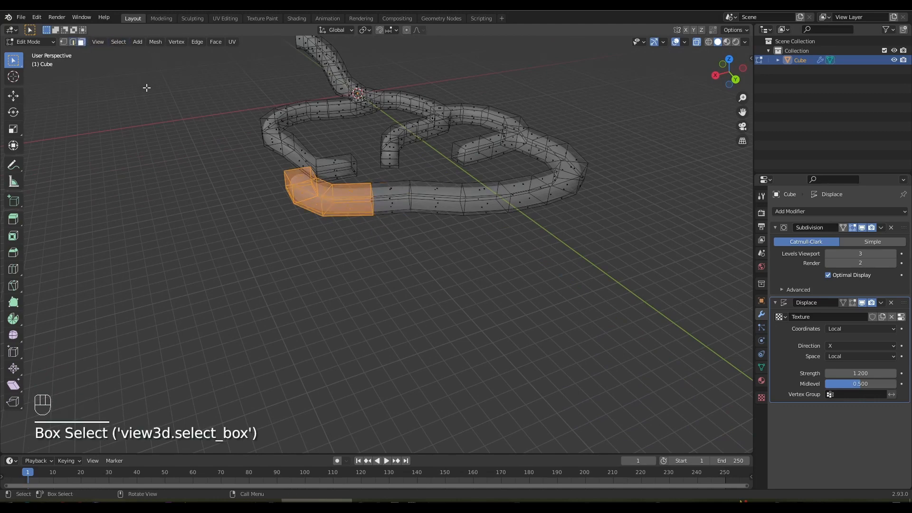
left_click_drag(395, 179, 399, 233, "shift")
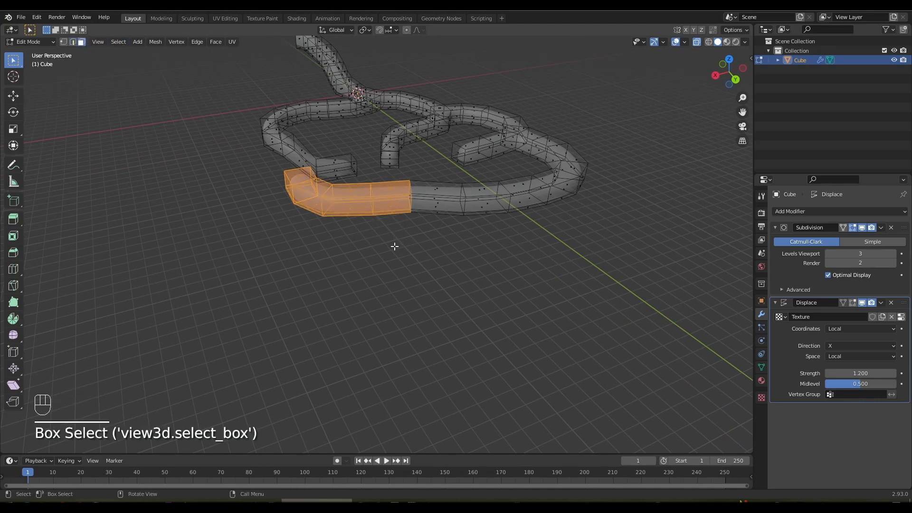
middle_click_drag(394, 246, 394, 217)
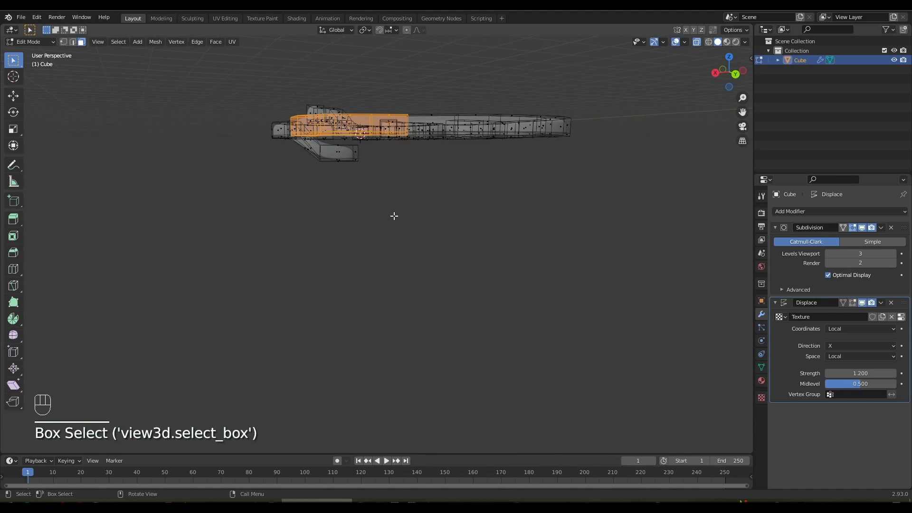
key("KP_3")
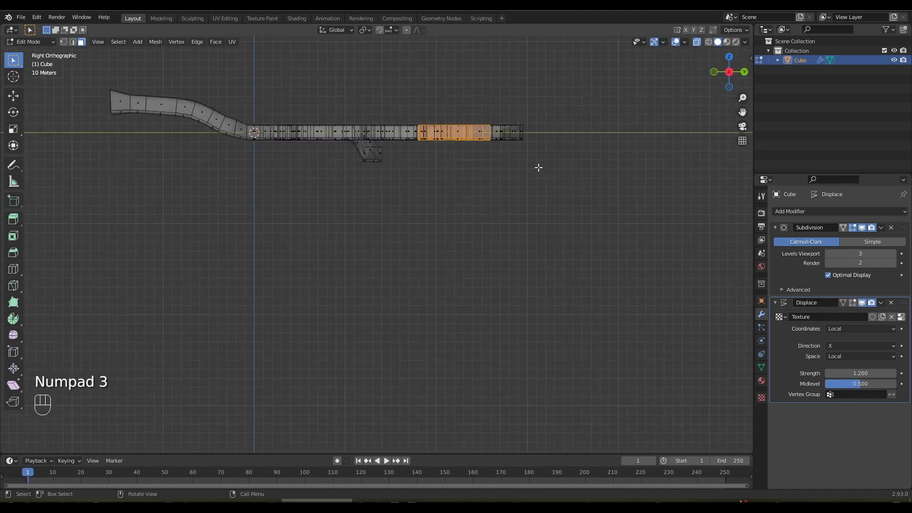
key("g")
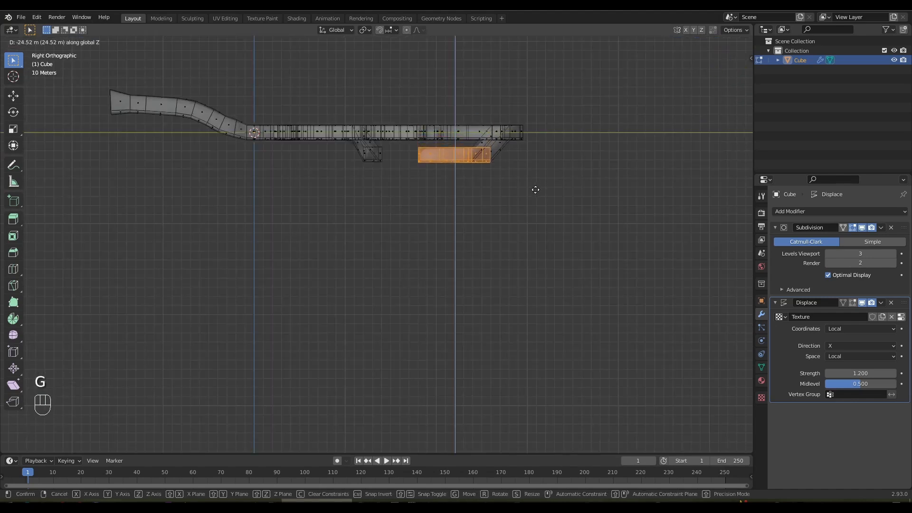
left_click(535, 190)
Step: Readjust the height of the long outer branch's end along global Z, return to Object Mode and turn off X-ray
middle_click_drag(536, 189, 397, 271)
key("g")
key("z")
left_click(466, 200)
key("Tab")
left_click(697, 42)
scroll(460, 293, "up", 1)
Step: Select the whole tunnel mesh and unwrap it with Cube Projection in the UV Editing workspace
key("Tab")
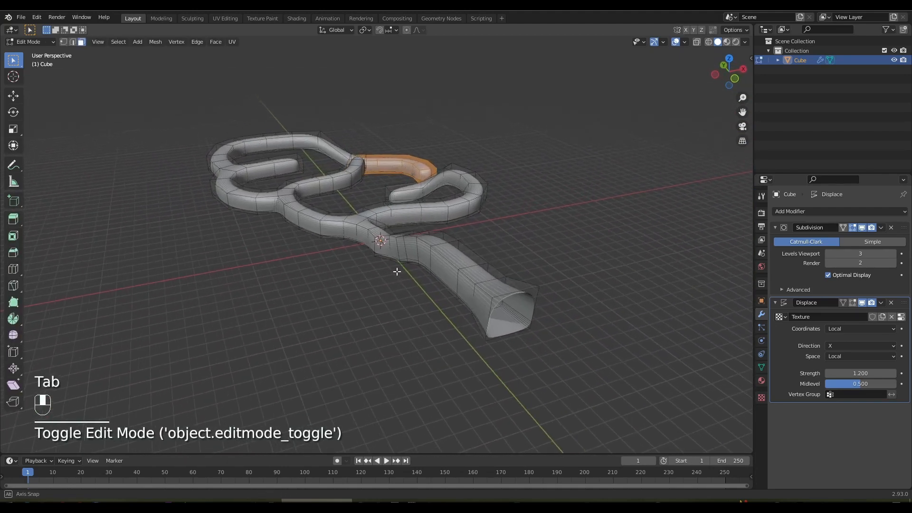
key("a")
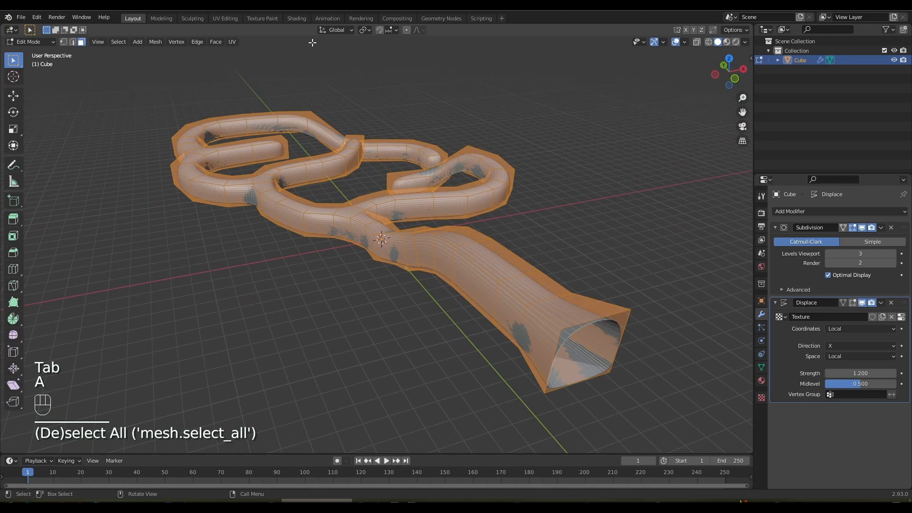
left_click(224, 19)
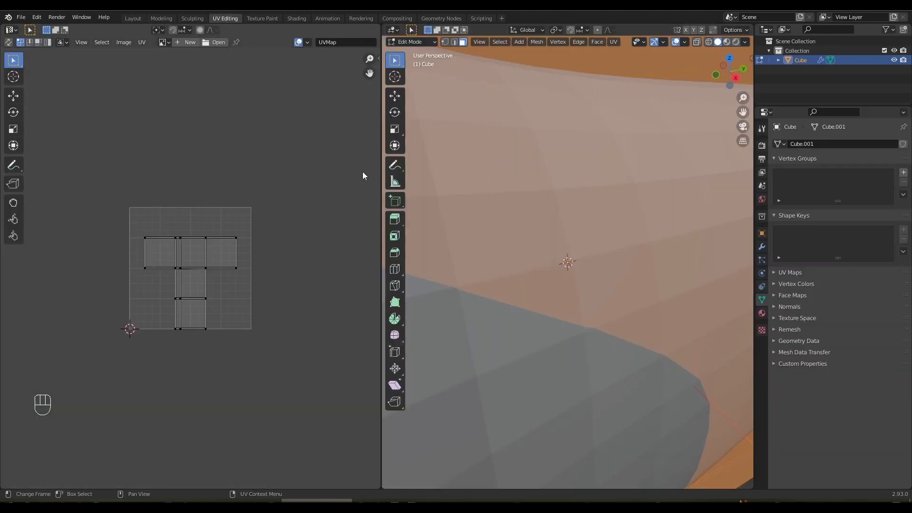
scroll(531, 280, "down", 15)
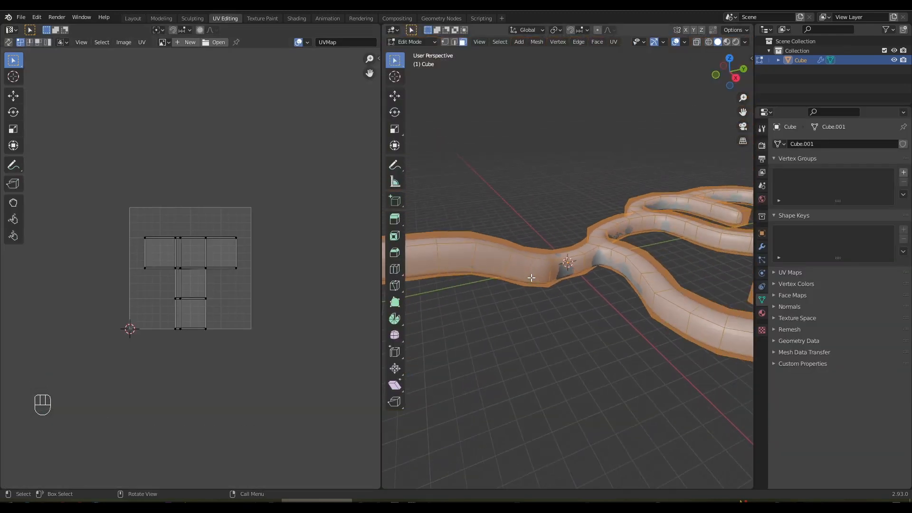
middle_click_drag(541, 280, 592, 271)
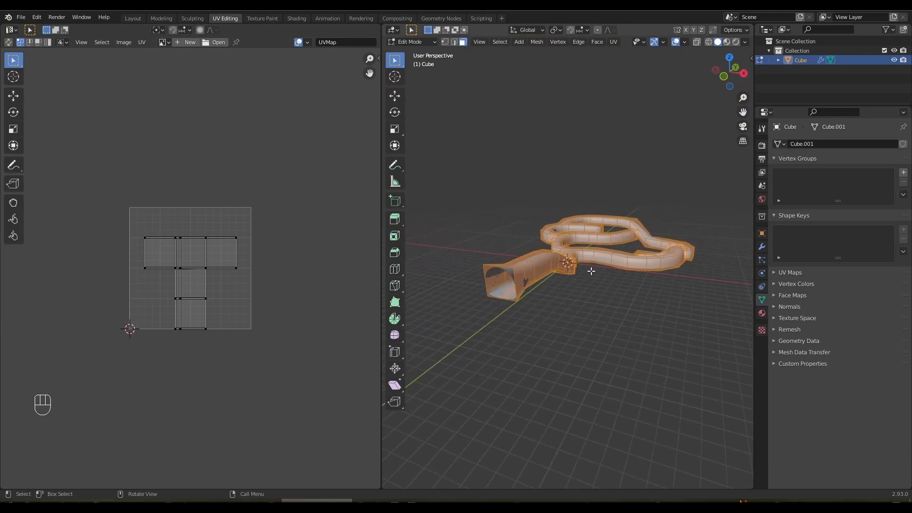
key("u")
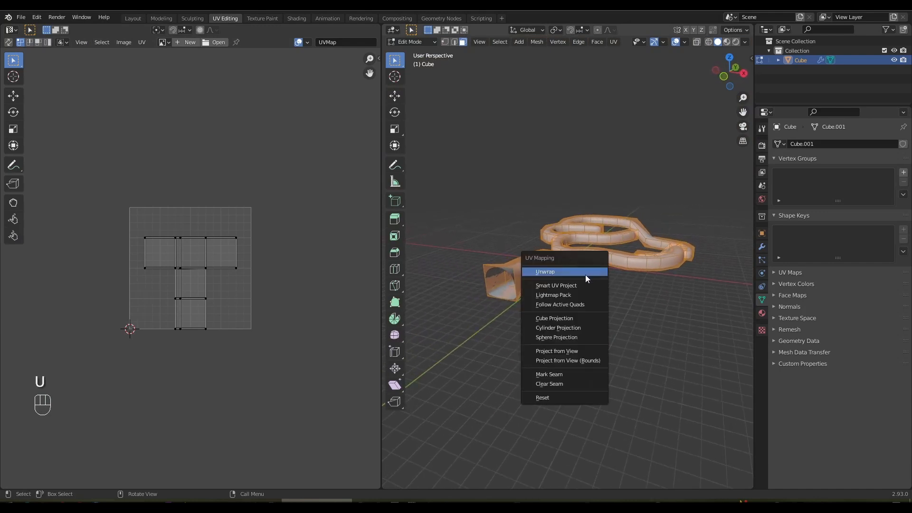
left_click(571, 322)
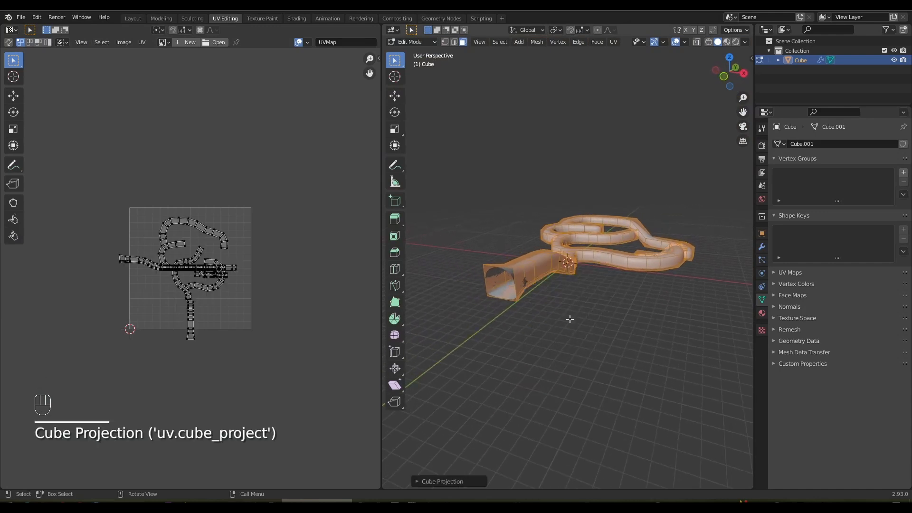
Step: Shift the entire UV layout by about 0.11 in X and 0.08 in Y to fit the UV square, and return to the Layout workspace
scroll(192, 291, "up", 3)
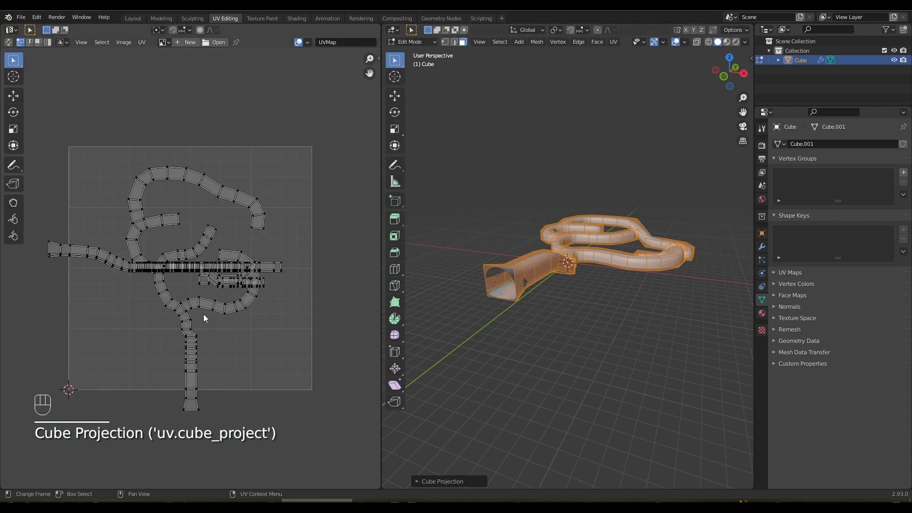
key("a")
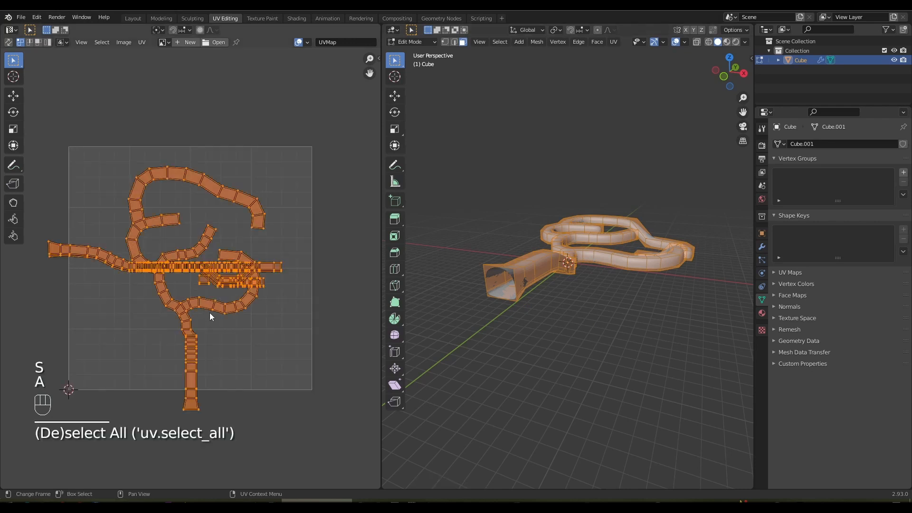
key("g")
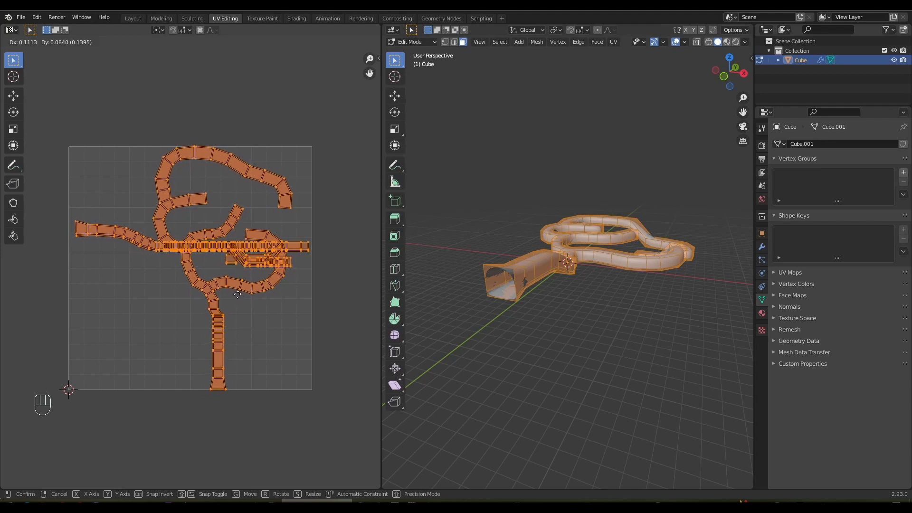
left_click(237, 294)
left_click(134, 19)
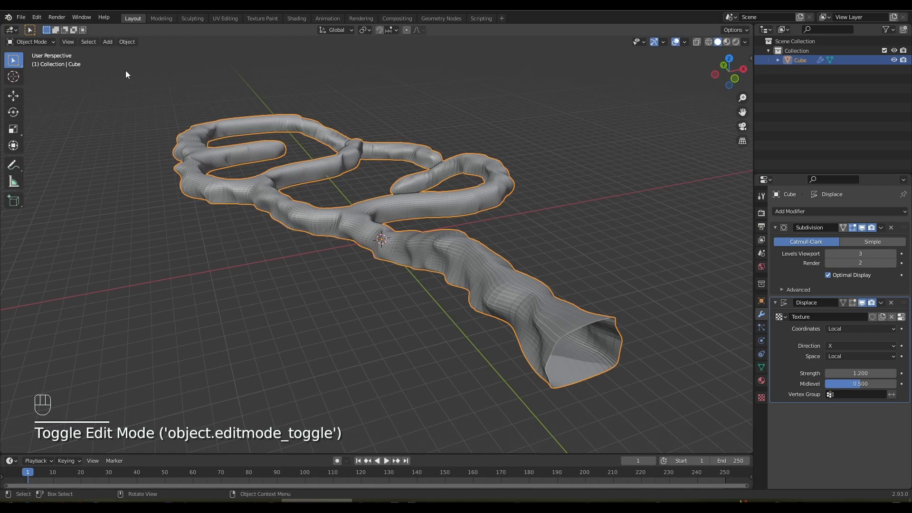
left_click(686, 505)
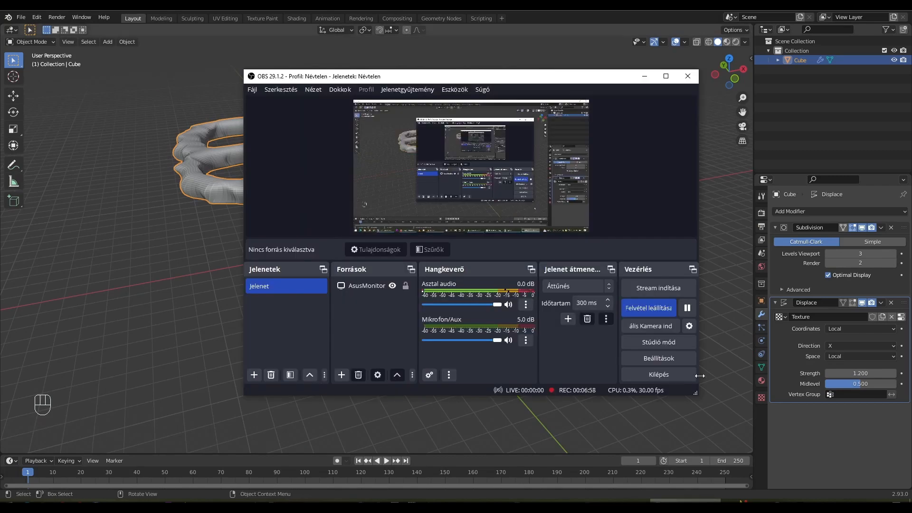
left_click(687, 308)
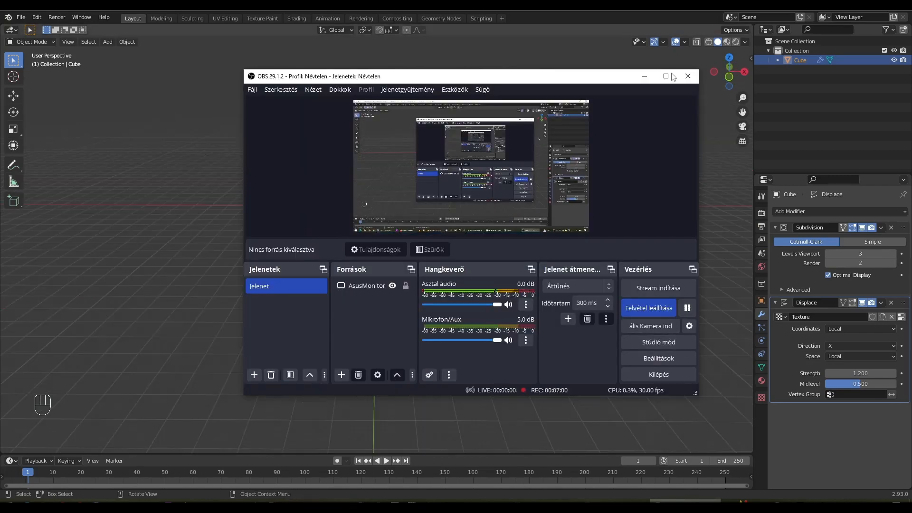
left_click(687, 506)
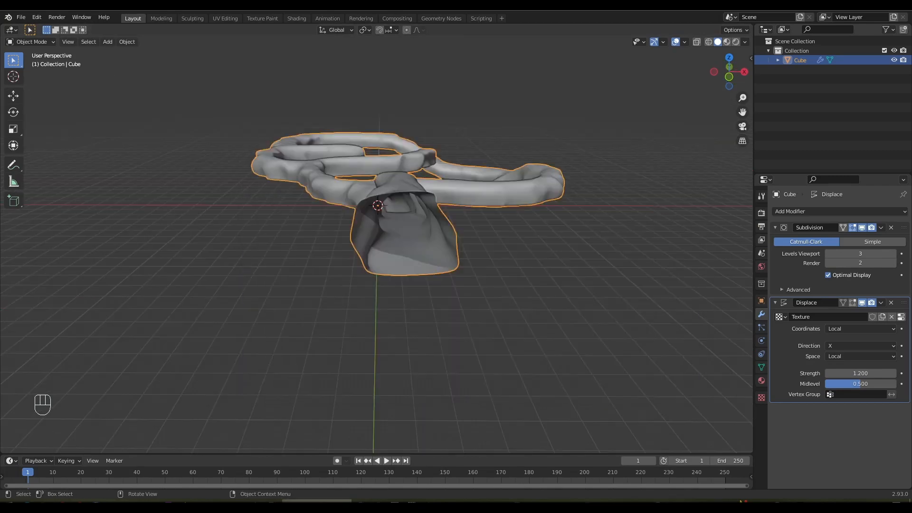
Step: Turn on the Face Orientation overlay in Edit Mode and check which way the tunnel's faces point
scroll(483, 167, "up", 2)
middle_click_drag(482, 168, 482, 221, "shift")
scroll(482, 221, "down", 1)
key("Tab")
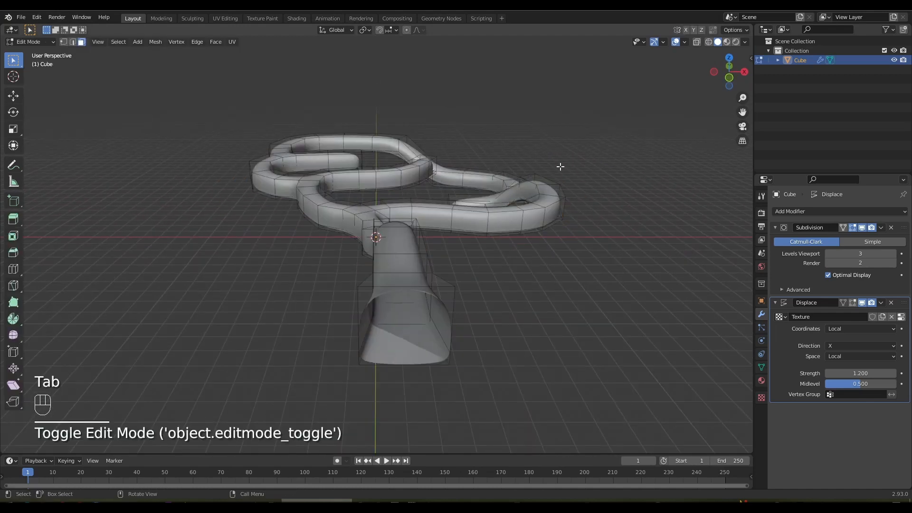
left_click(684, 43)
left_click(683, 43)
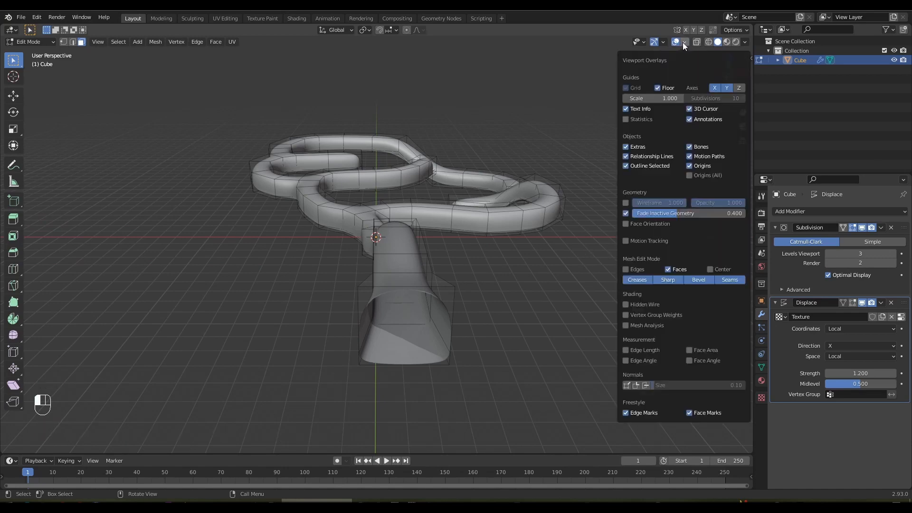
left_click(626, 224)
mouse_move(423, 167)
middle_mouse_down()
mouse_move(407, 167)
mouse_move(424, 178)
middle_mouse_up()
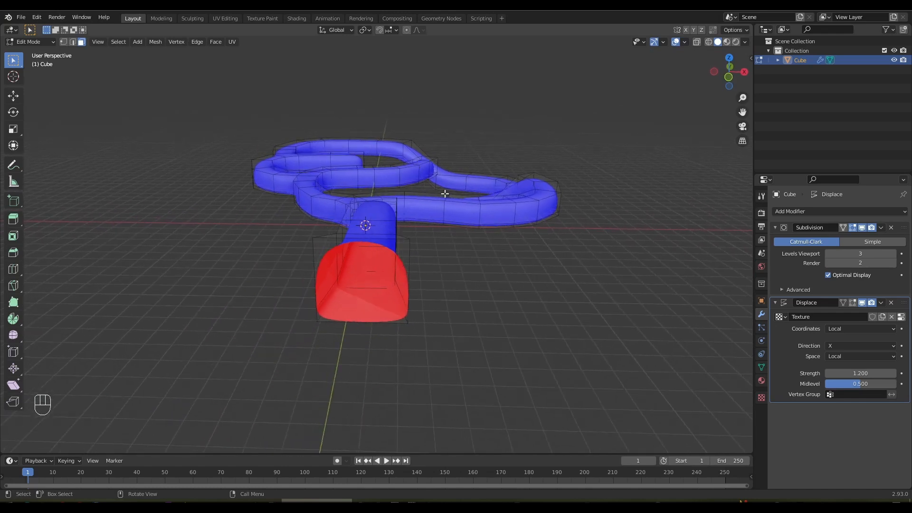
Step: Flip the normals of the whole tunnel mesh and check the inner walls through the cave mouth
key("a")
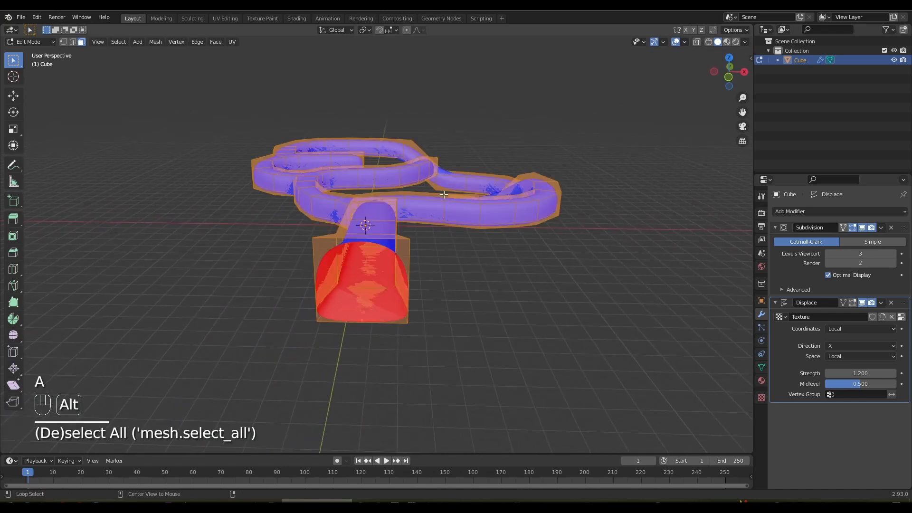
key("alt+n")
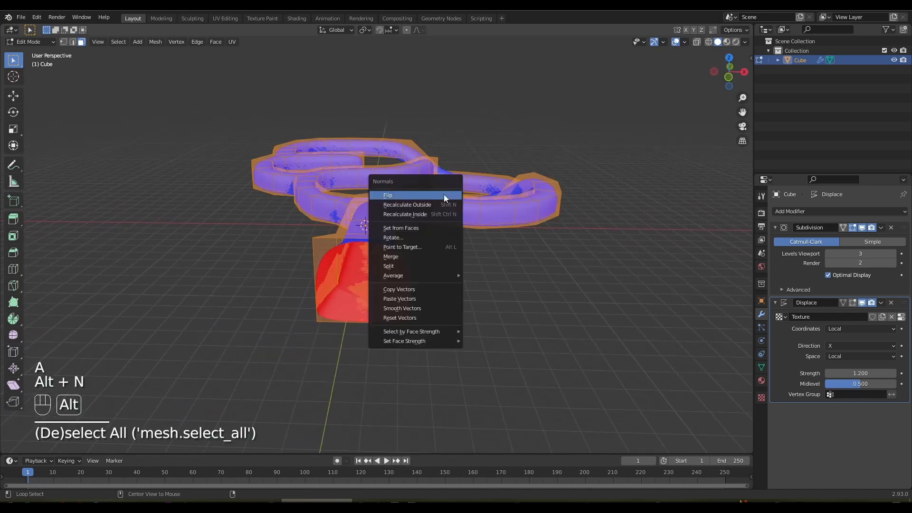
left_click(395, 195)
scroll(422, 208, "up", 2)
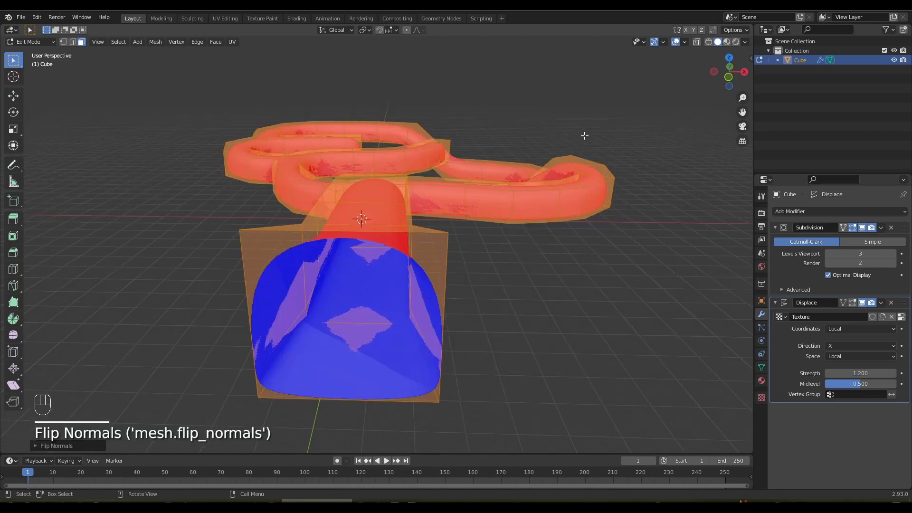
mouse_move(523, 135)
middle_mouse_down()
mouse_move(570, 132)
mouse_move(549, 129)
mouse_move(527, 142)
mouse_move(522, 131)
middle_mouse_up()
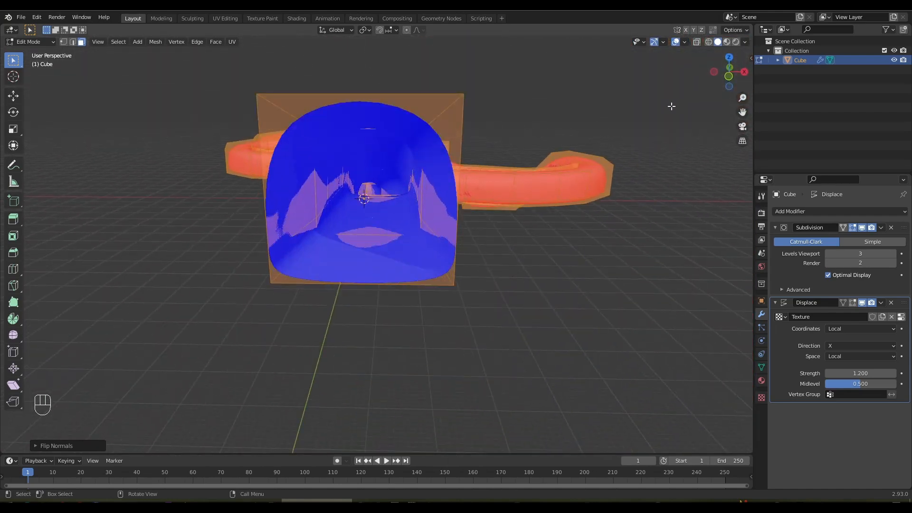
Step: Return to Object Mode and turn off the Face Orientation overlay
key("Tab")
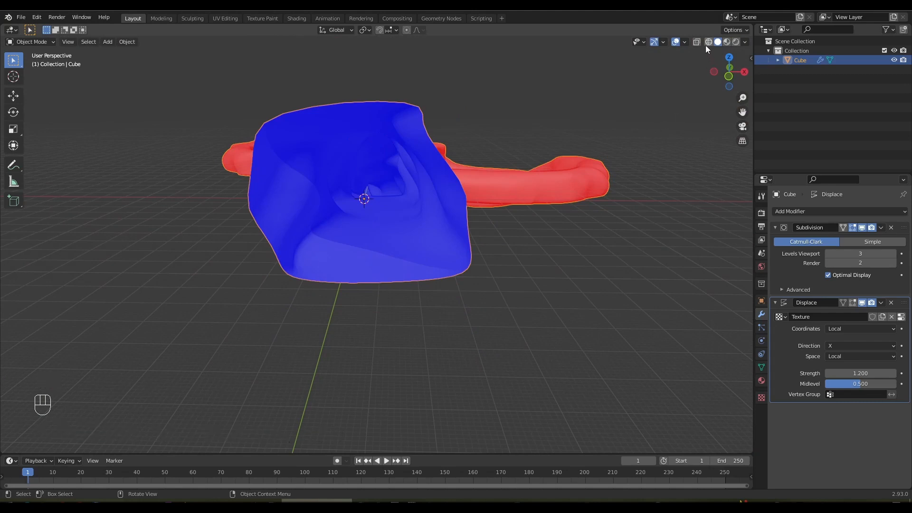
left_click(685, 42)
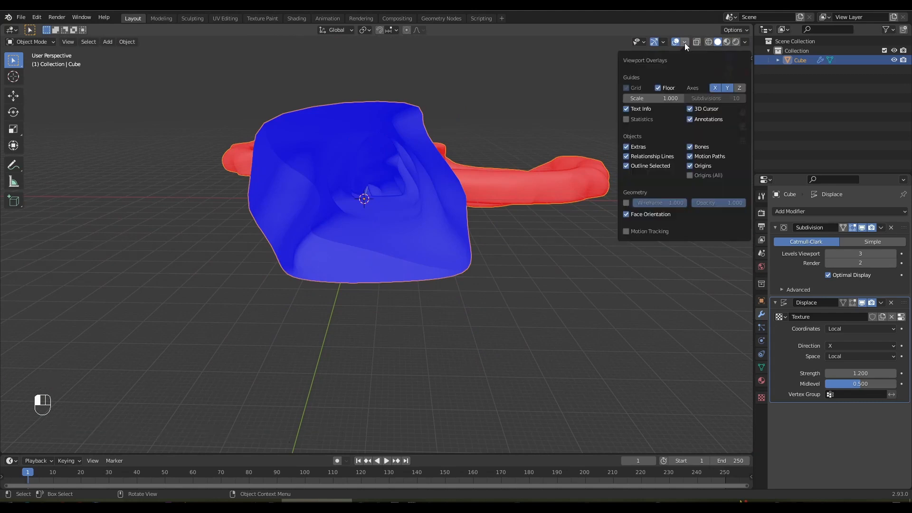
left_click(626, 214)
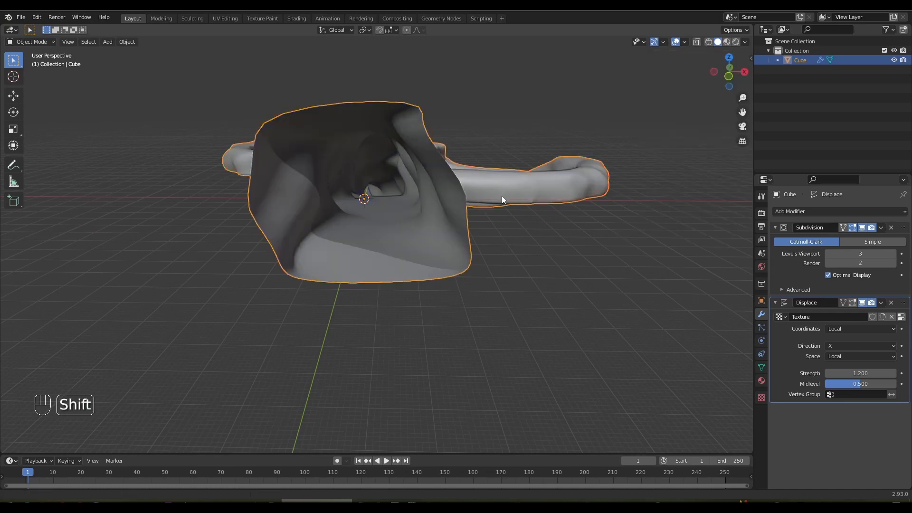
middle_click_drag(502, 196, 505, 205, "shift")
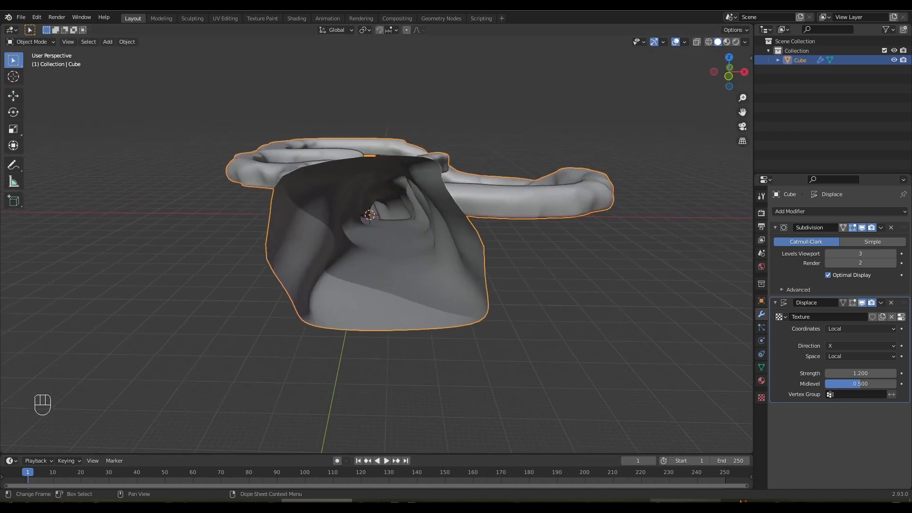
Step: Create a new material on the tunnel and name it CAVE
left_click(761, 381)
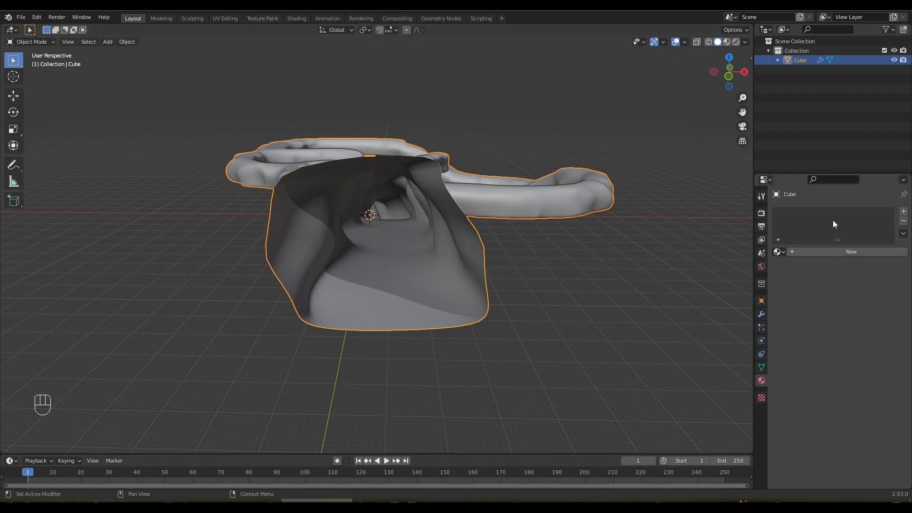
left_click(860, 250)
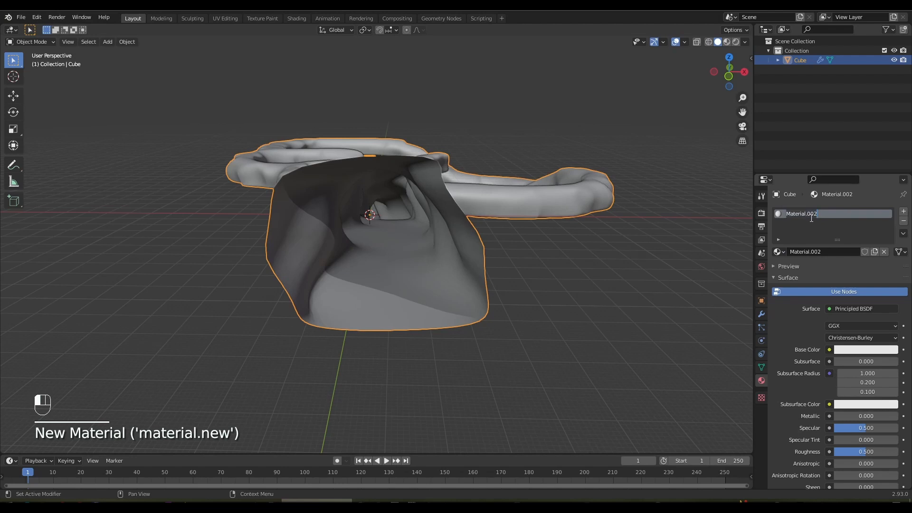
type("CAVE")
key("Return")
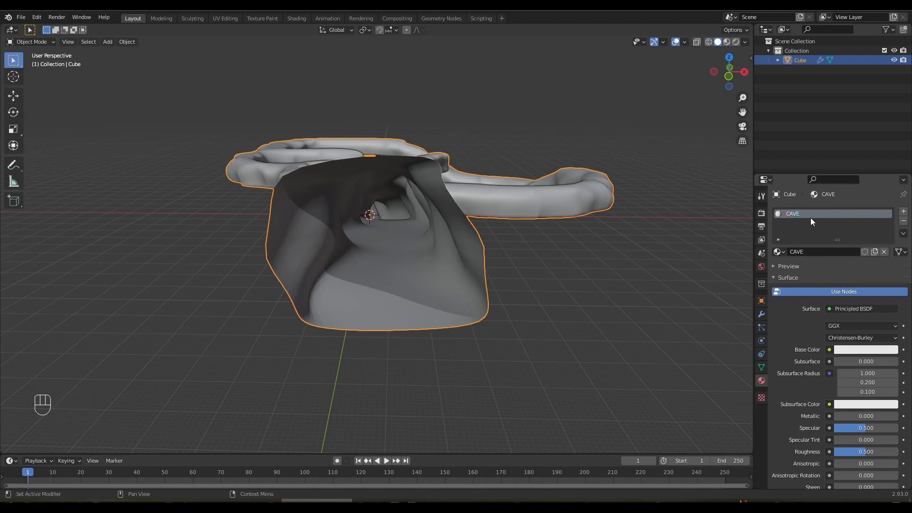
Step: In the Shading workspace, add an Image Texture node and link its Color output to the Principled BSDF's Base Color
left_click(295, 18)
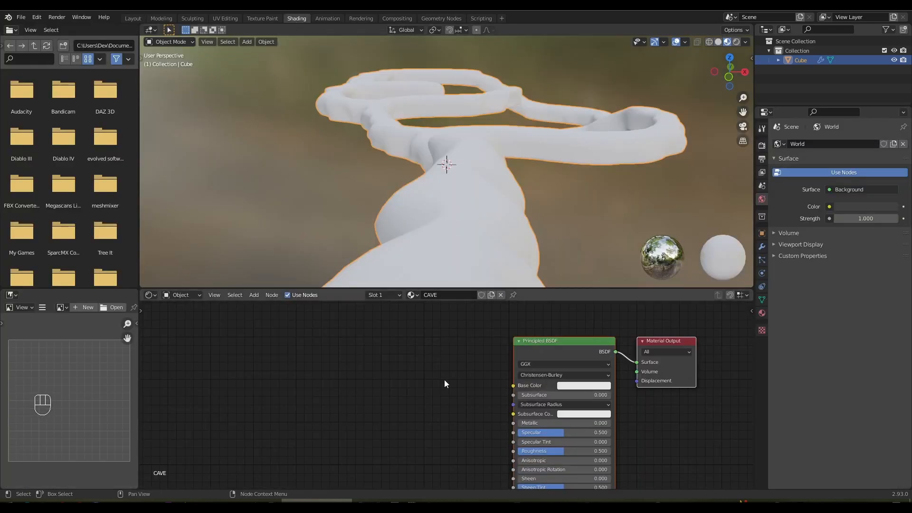
scroll(434, 383, "down", 1)
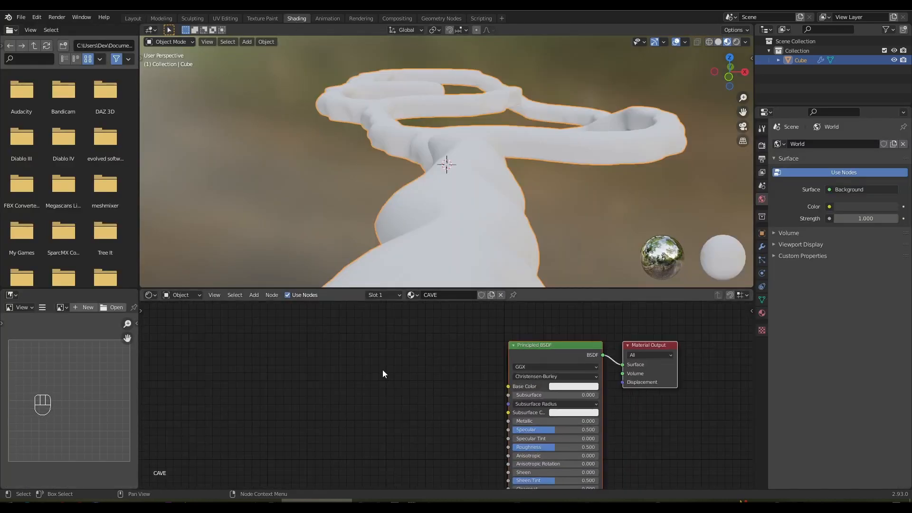
key("shift+a")
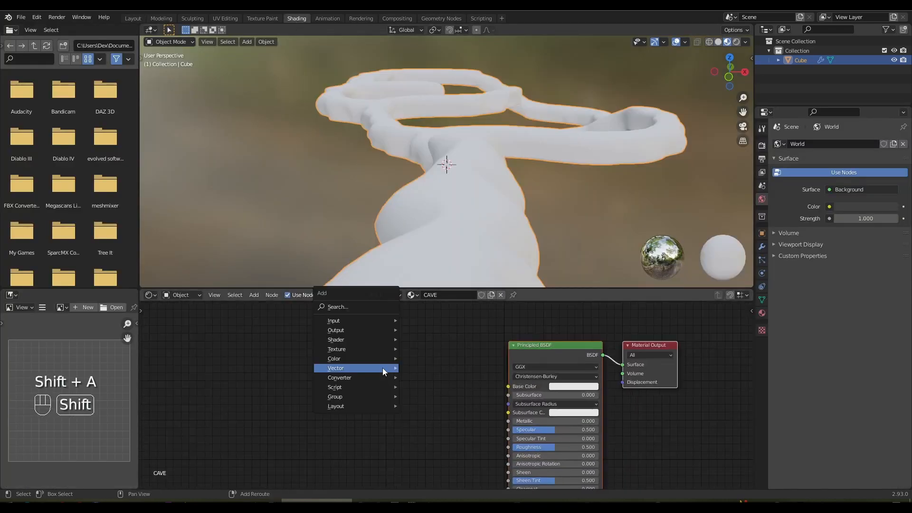
left_click(359, 307)
type("tex")
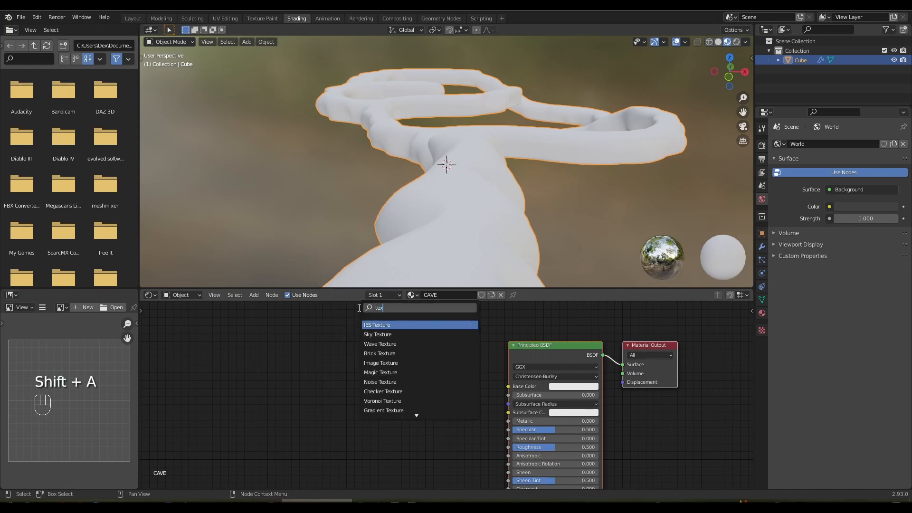
type("t")
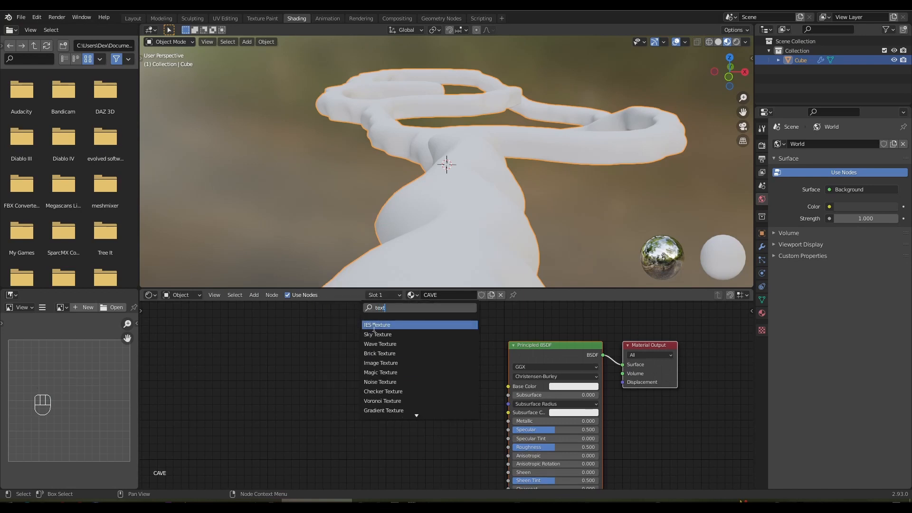
left_click(382, 363)
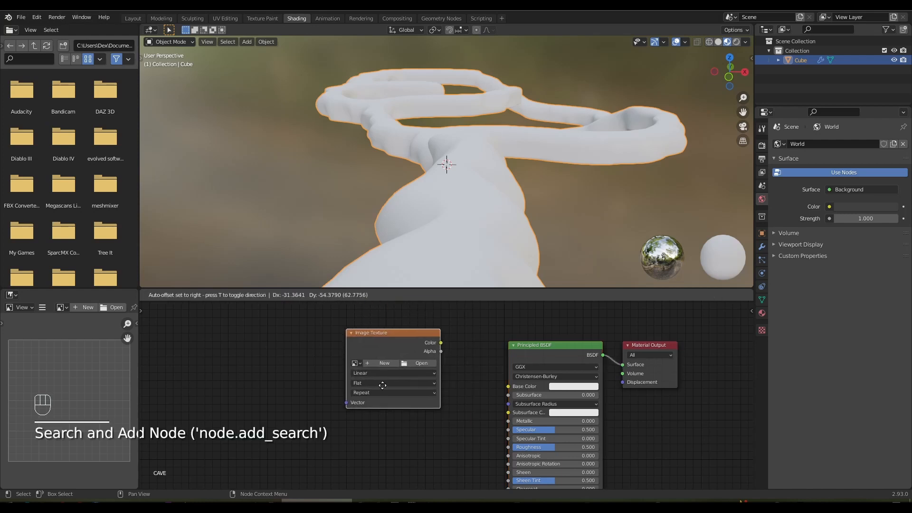
left_click(382, 397)
left_click_drag(440, 354, 508, 387)
Step: Add a Mapping node in front of the Image Texture node
middle_click_drag(321, 349, 387, 362, "shift")
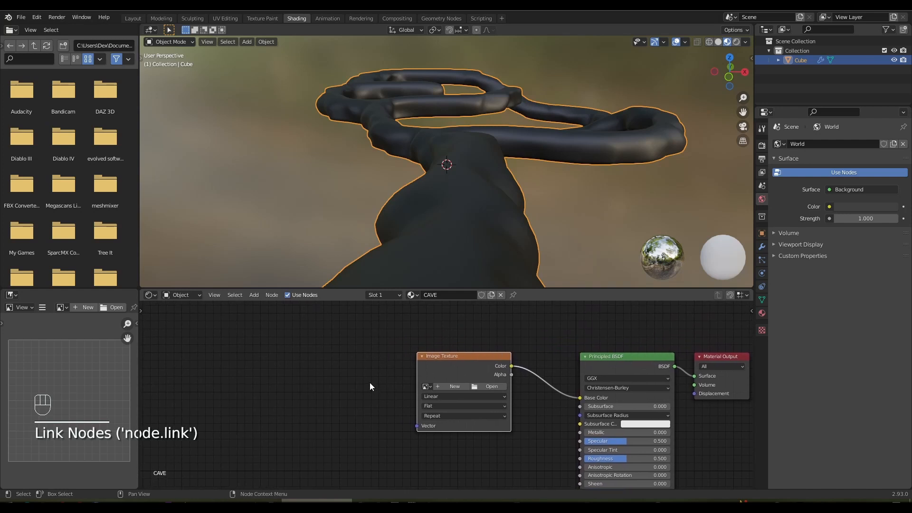
key("shift+a")
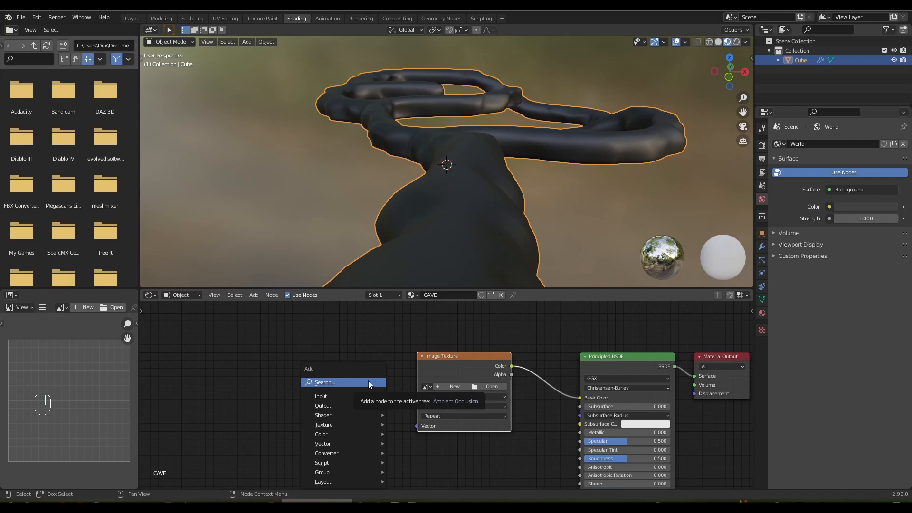
left_click(369, 382)
type("mapp")
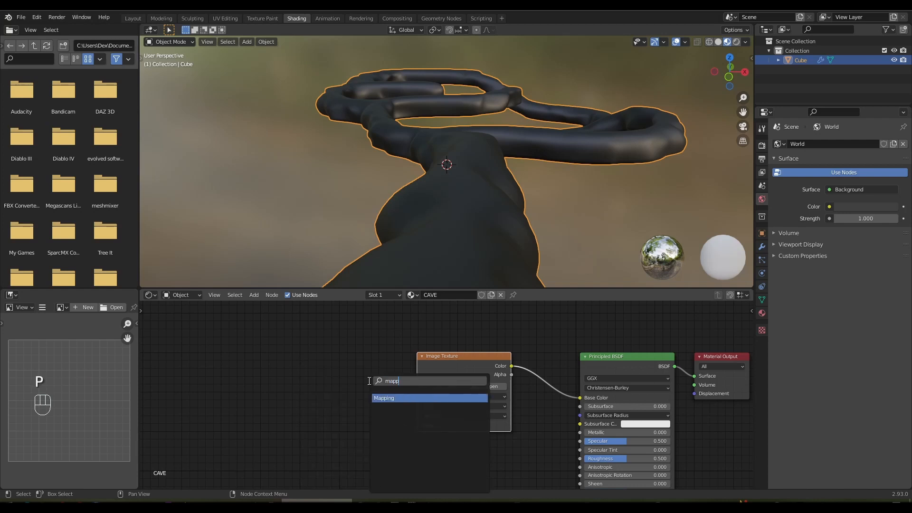
key("Return")
left_click(334, 353)
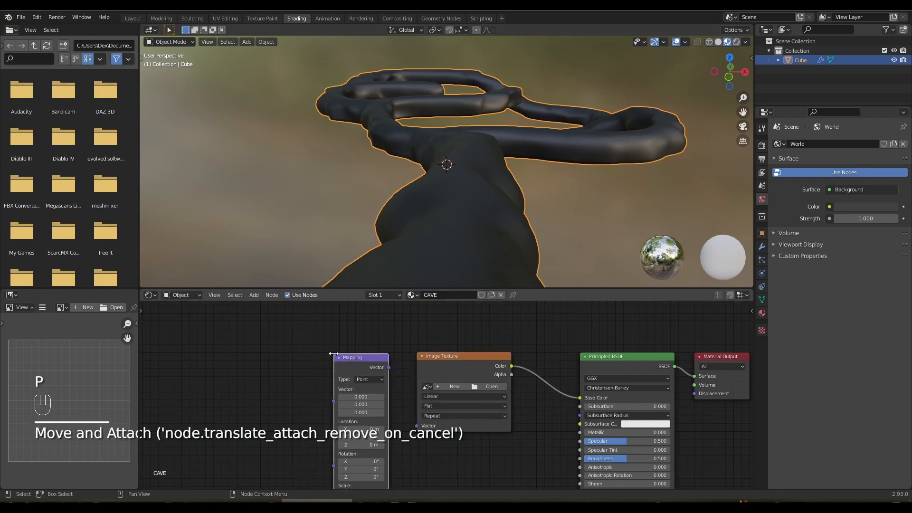
key("shift+a")
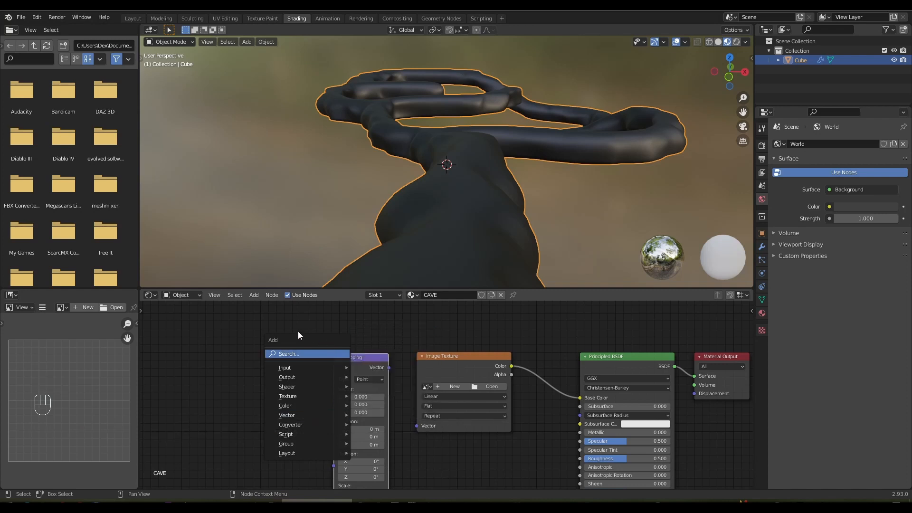
left_click(292, 354)
type("uv")
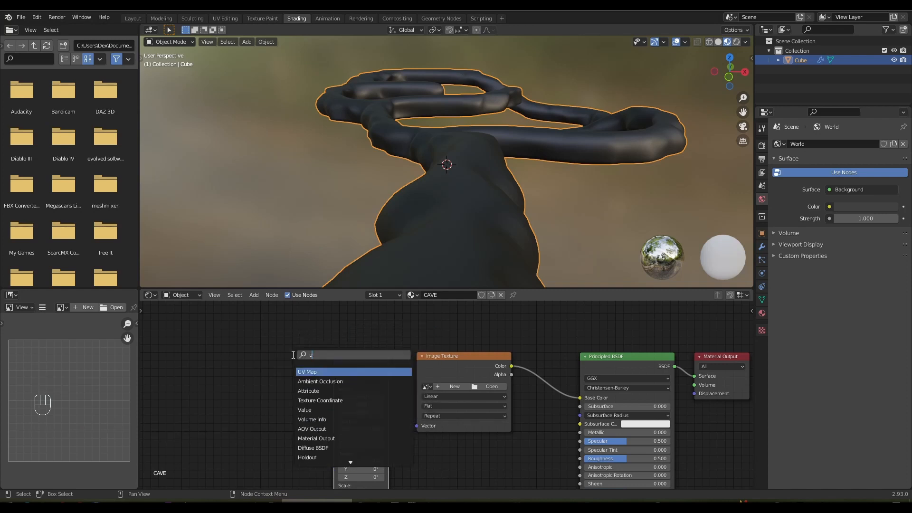
left_click(314, 375)
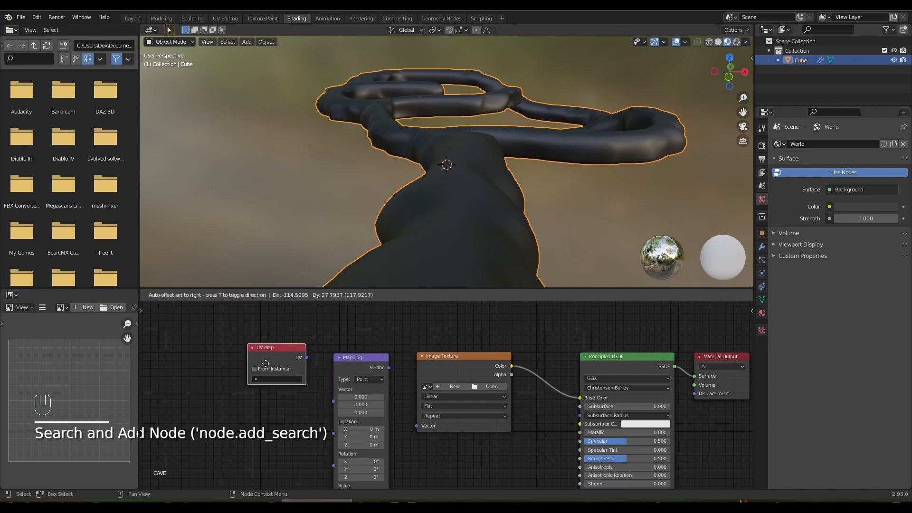
right_click(257, 364)
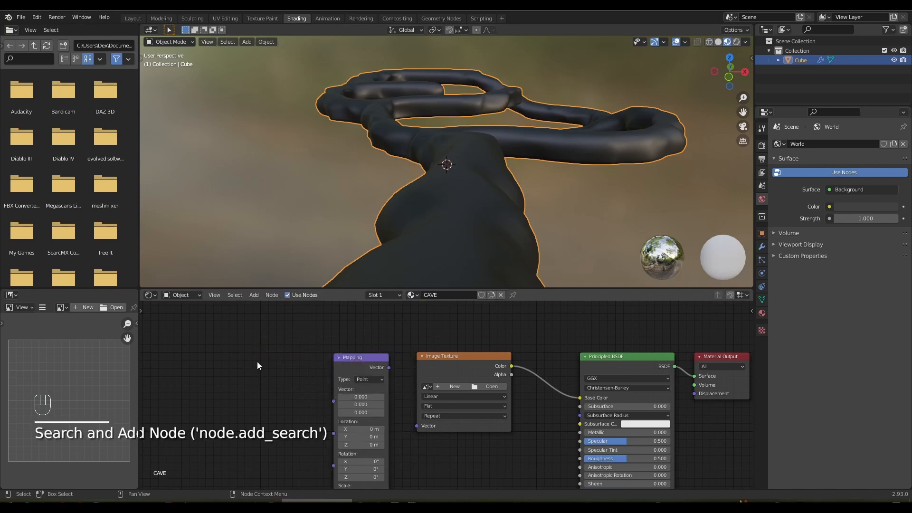
Step: Add a Texture Coordinate node and link its UV output through the Mapping node to the Image Texture's Vector input
key("shift+a")
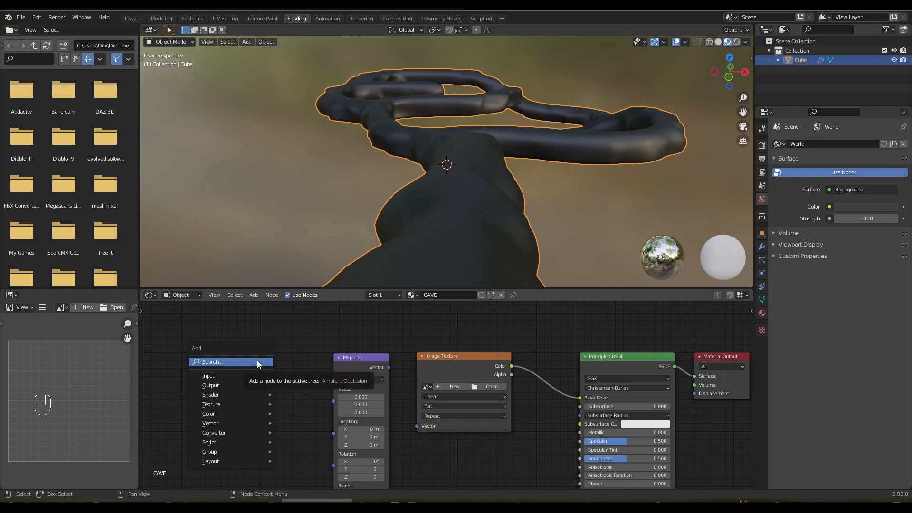
left_click(257, 362)
type("coo")
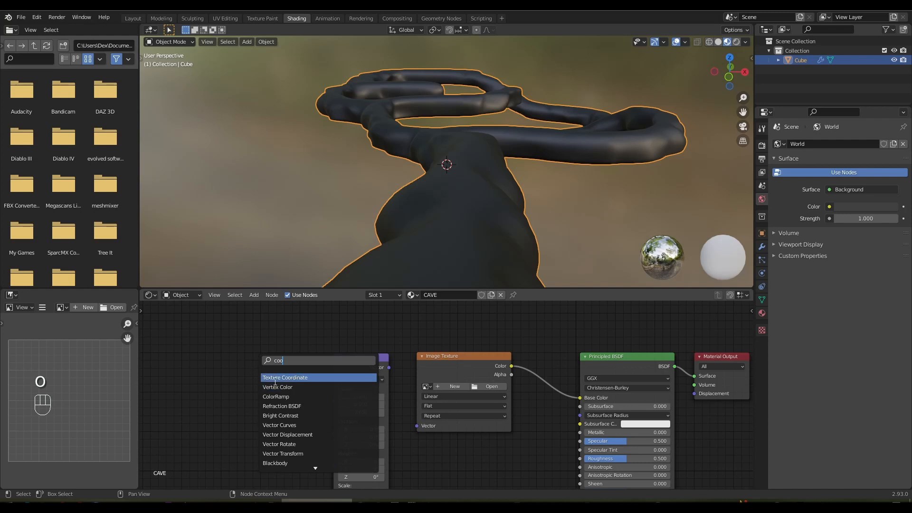
left_click(275, 379)
left_click(233, 367)
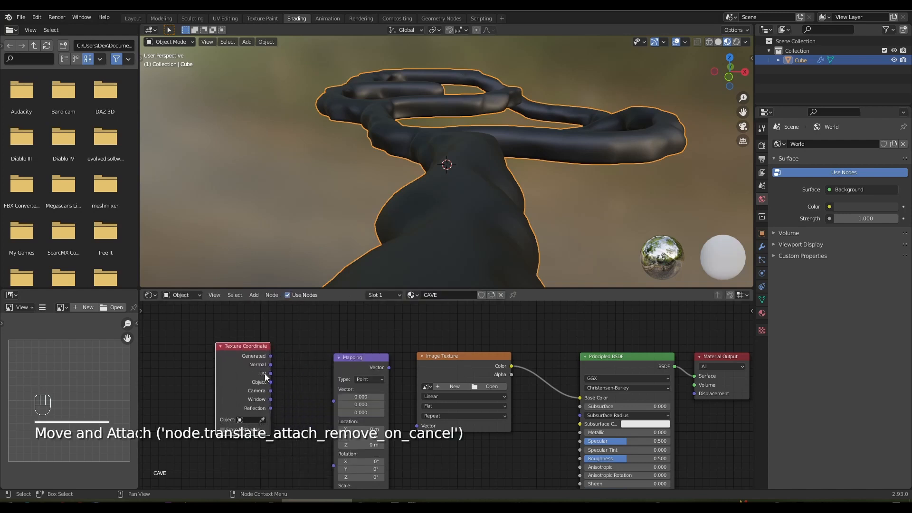
left_click_drag(271, 374, 334, 402)
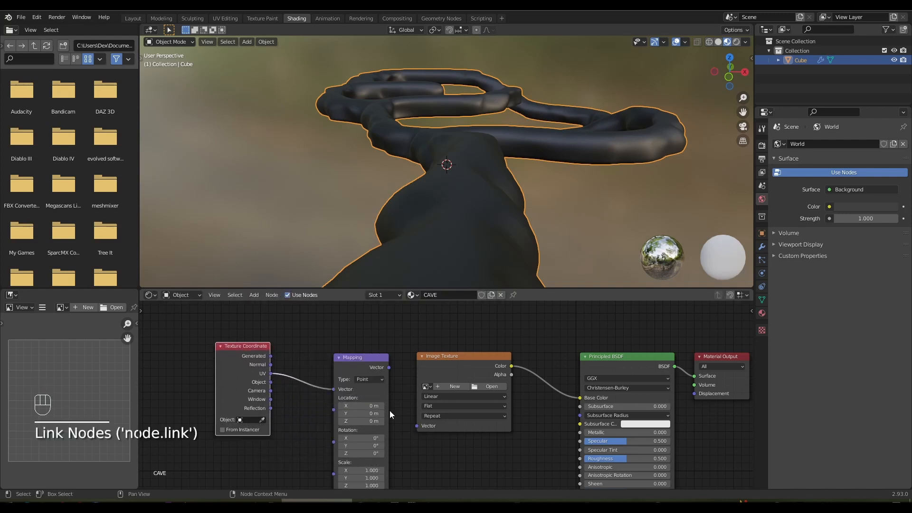
left_click_drag(389, 368, 417, 425)
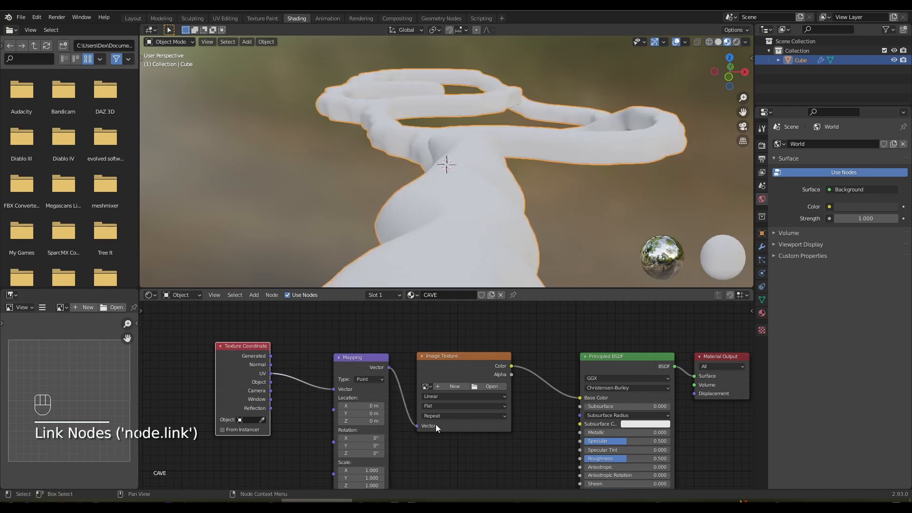
Step: Load 01-Rocky-Cliff-Background-Texture.jpg from the recent Nature_Ground_RockCliffStone folder into the Image Texture node
left_click(473, 389)
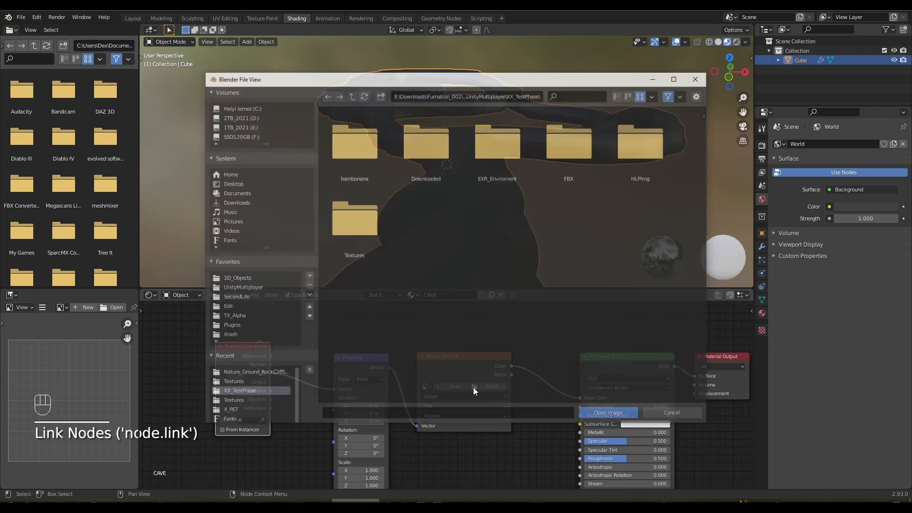
left_click(250, 373)
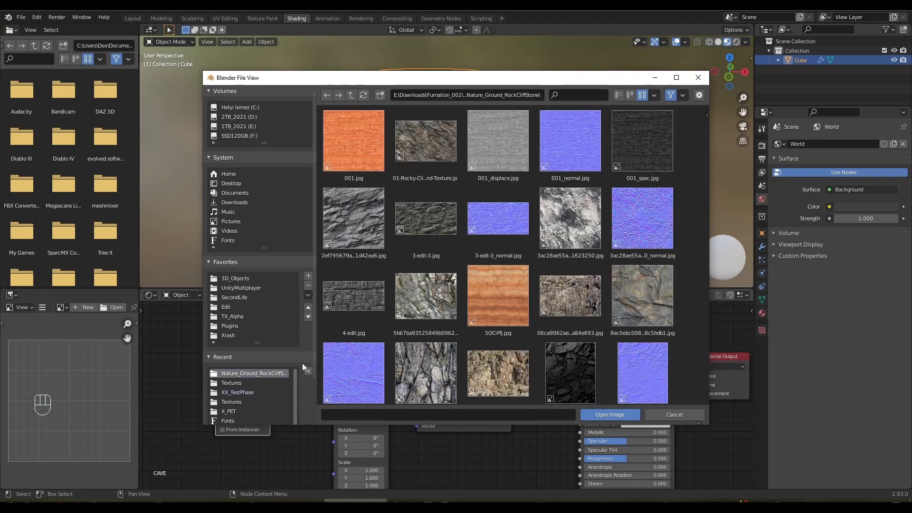
double_click(427, 141)
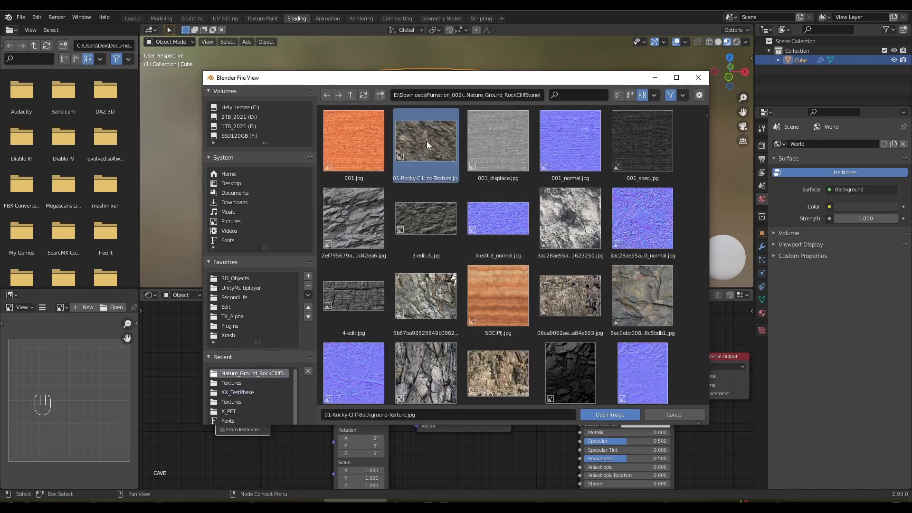
Step: Set the Mapping node's X and Y scale to 10 so the rock texture repeats more densely
middle_click_drag(456, 229, 458, 183, "shift")
scroll(393, 441, "down", 3, "shift")
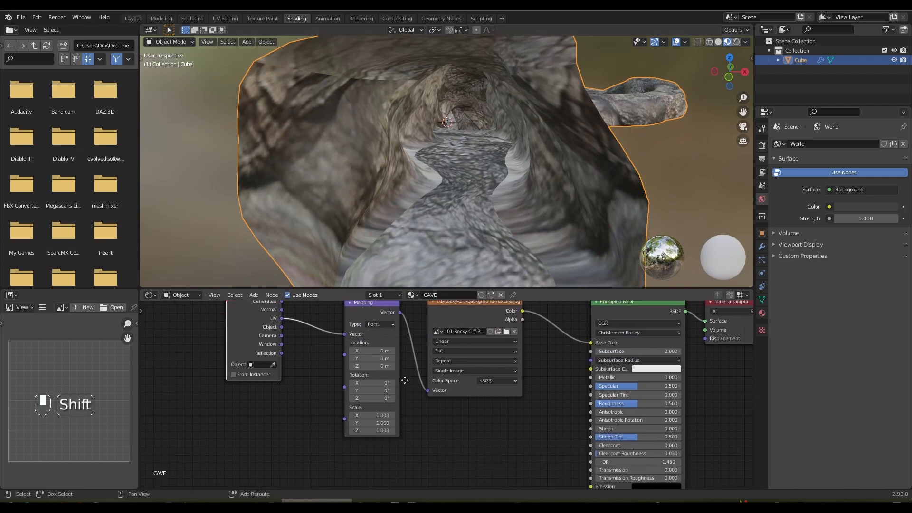
scroll(373, 412, "up", 2)
left_click_drag(373, 411, 357, 420)
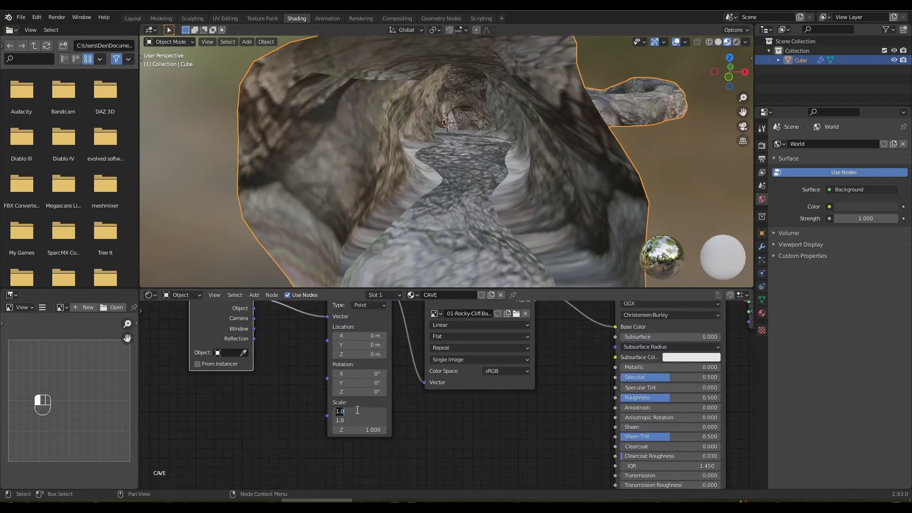
type("10")
key("Return")
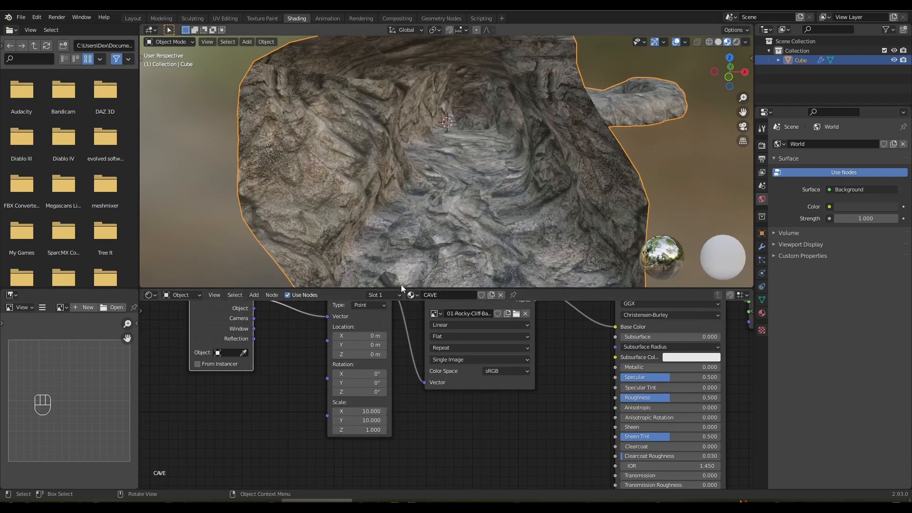
Step: Return to the Layout workspace and display the viewport in Material Preview shading
left_click(133, 18)
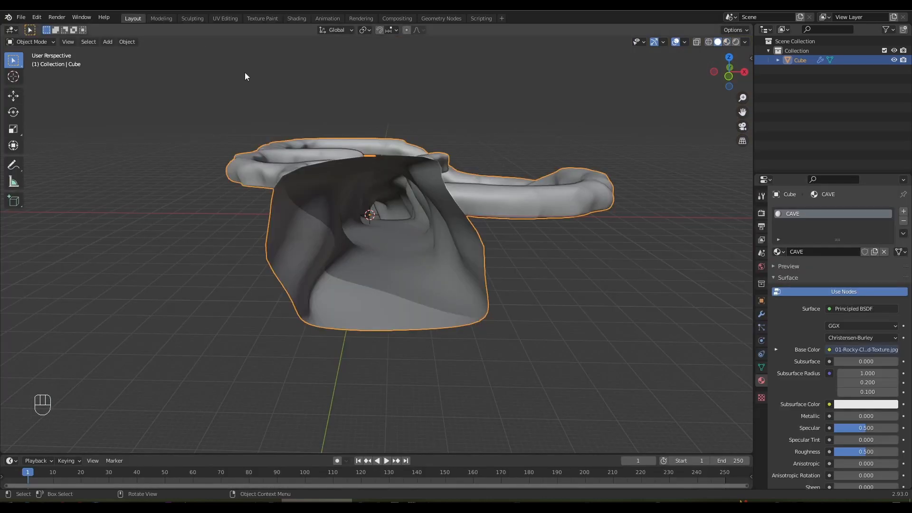
left_click(727, 42)
Step: Examine the rock texture on the cave's inner walls, floor, branches and outer surface
scroll(442, 195, "up", 6)
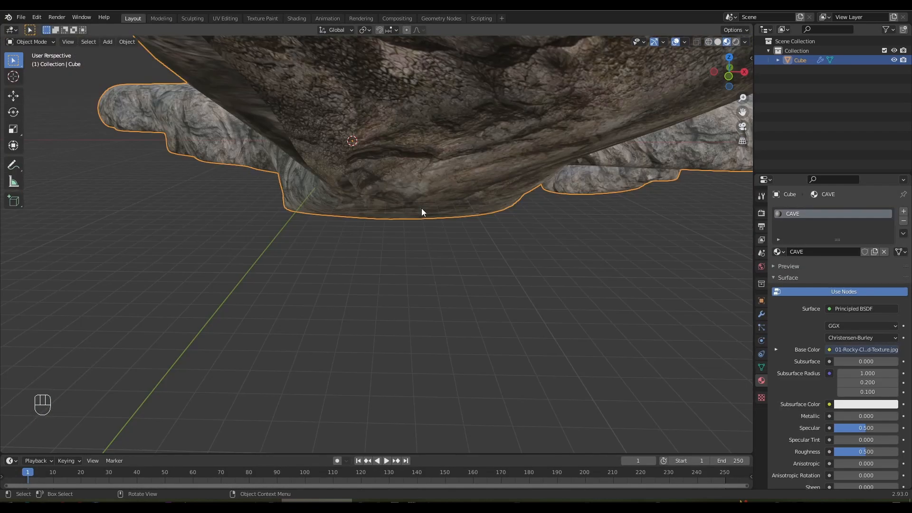
middle_click_drag(422, 212, 420, 235, "shift")
scroll(415, 242, "up", 4)
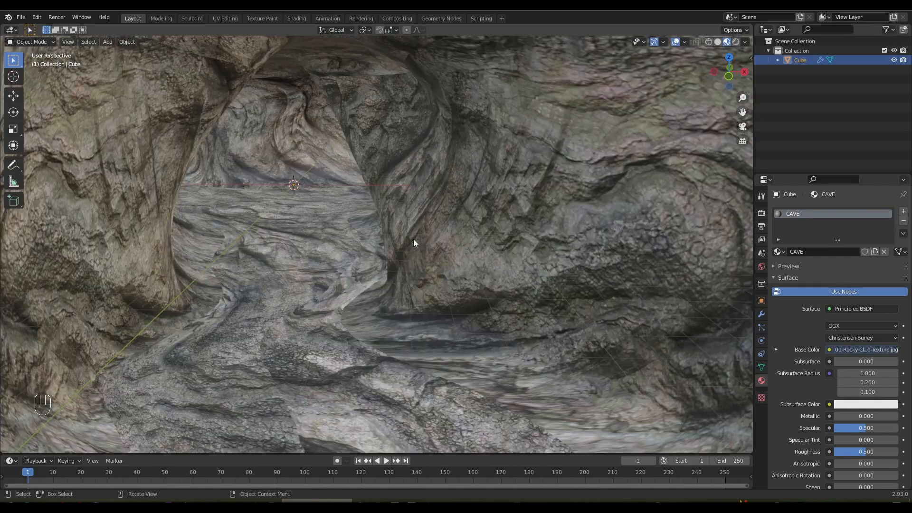
middle_click_drag(362, 220, 377, 239, "shift")
scroll(380, 228, "up", 1)
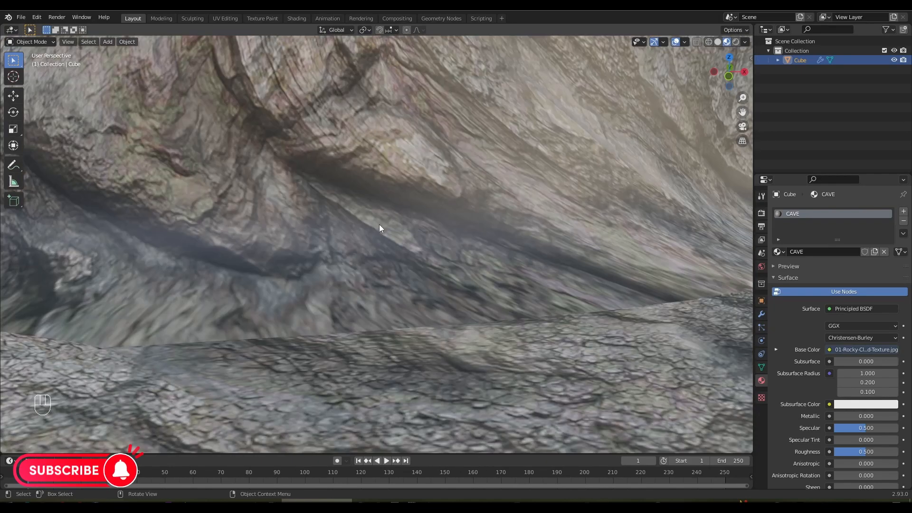
scroll(380, 228, "down", 1)
scroll(380, 228, "up", 6)
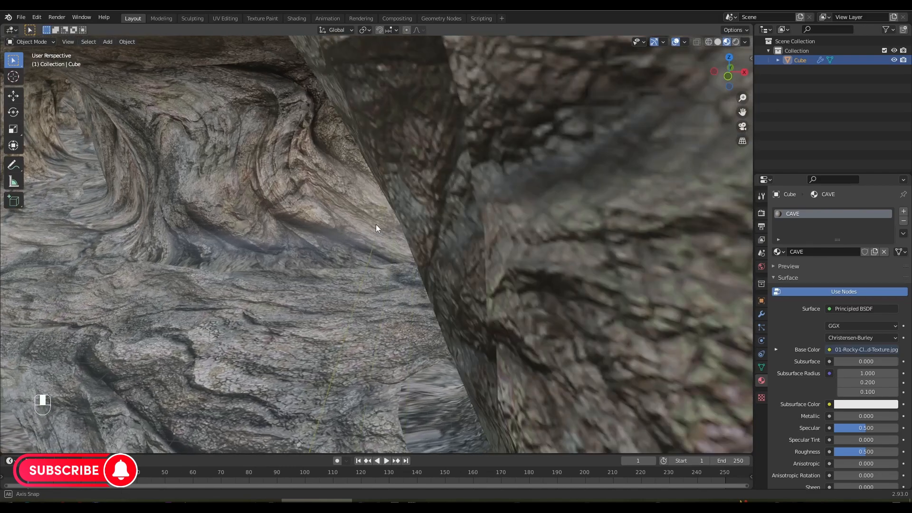
scroll(383, 229, "down", 10)
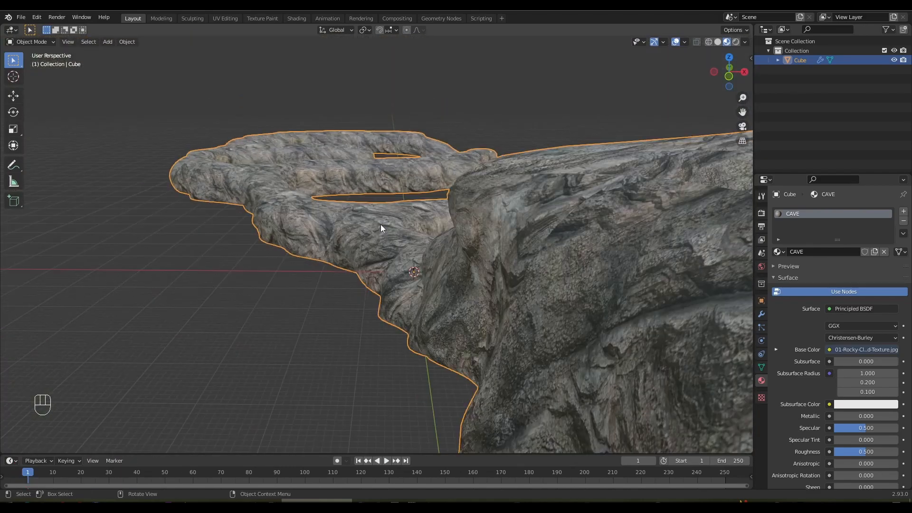
middle_click_drag(407, 242, 416, 223)
scroll(342, 265, "up", 5)
scroll(407, 227, "down", 4)
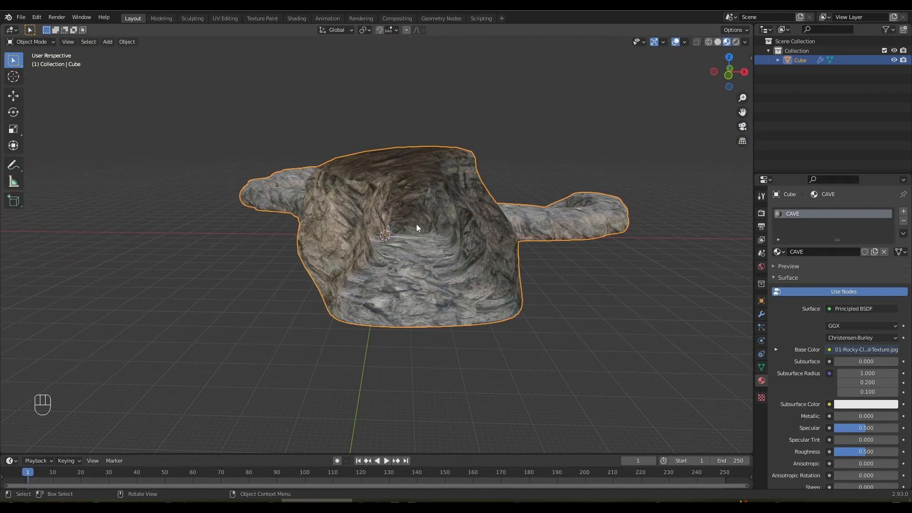